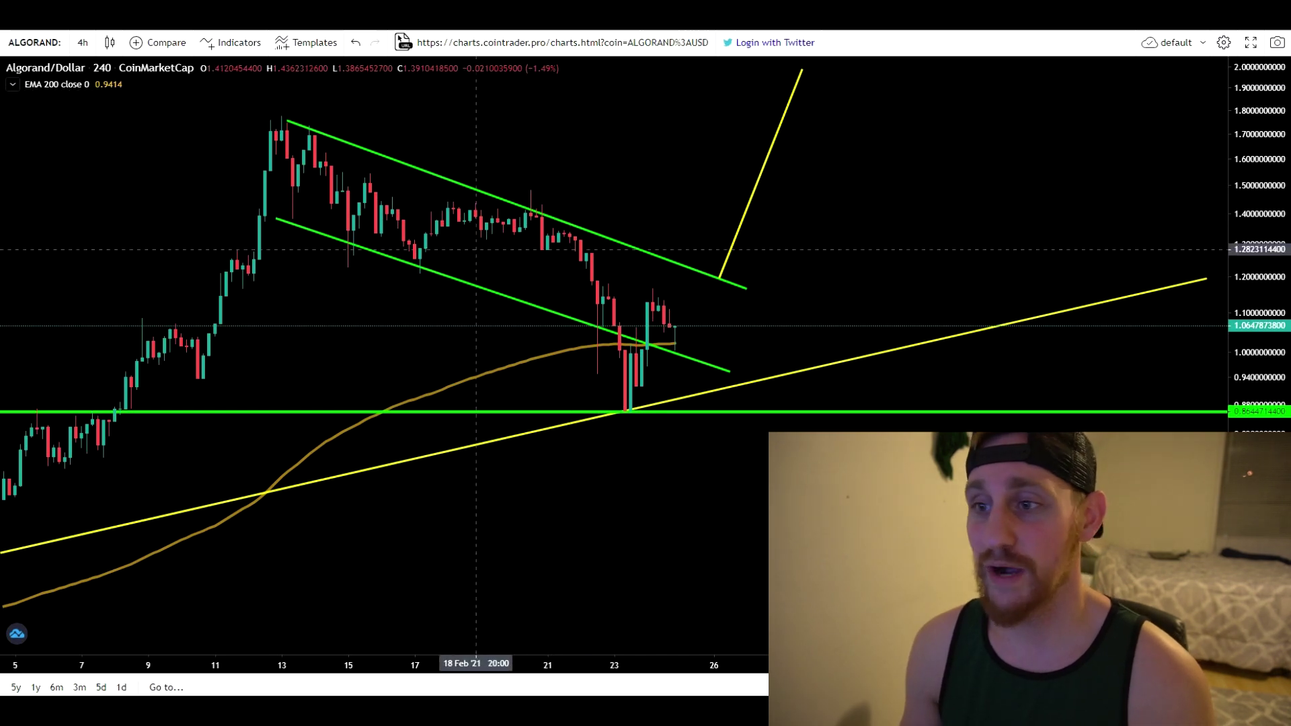
Mark the latest candles at the EMA 200 with a red brush stroke, and undo the stroke
scroll(445, 311, "up", 3)
scroll(445, 312, "down", 3)
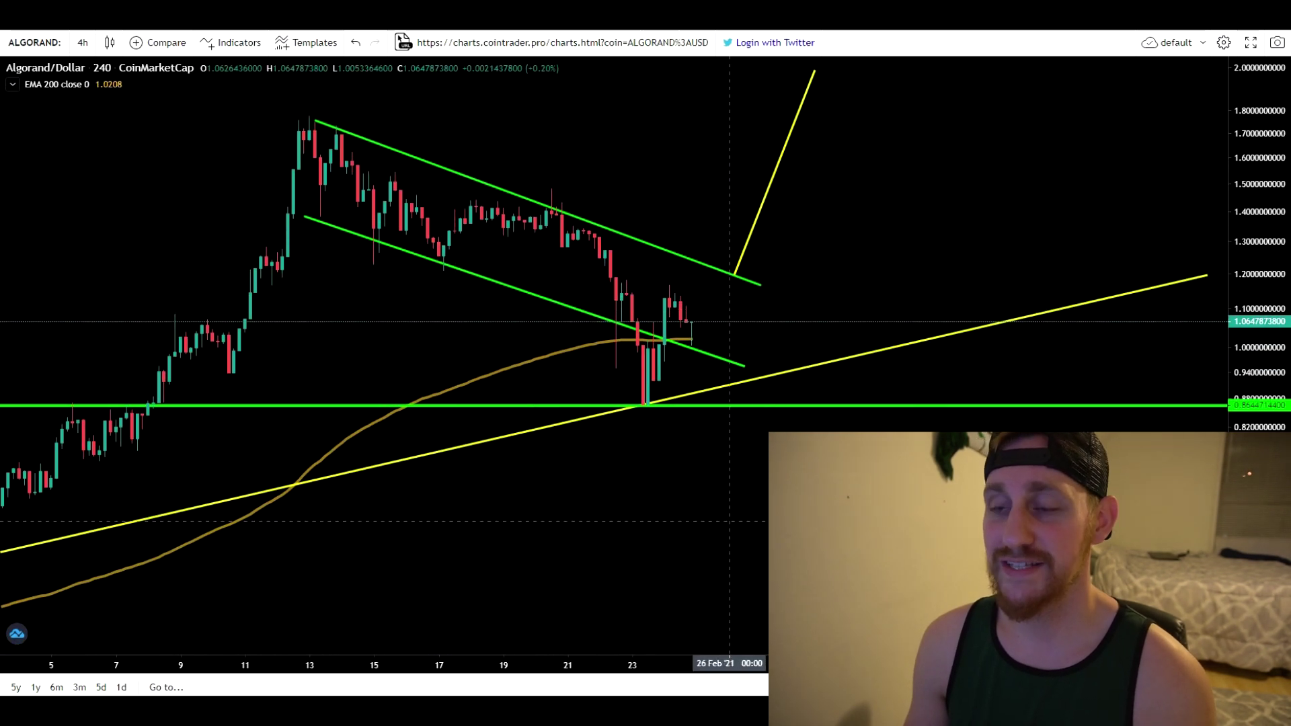
left_click_drag(730, 521, 616, 471)
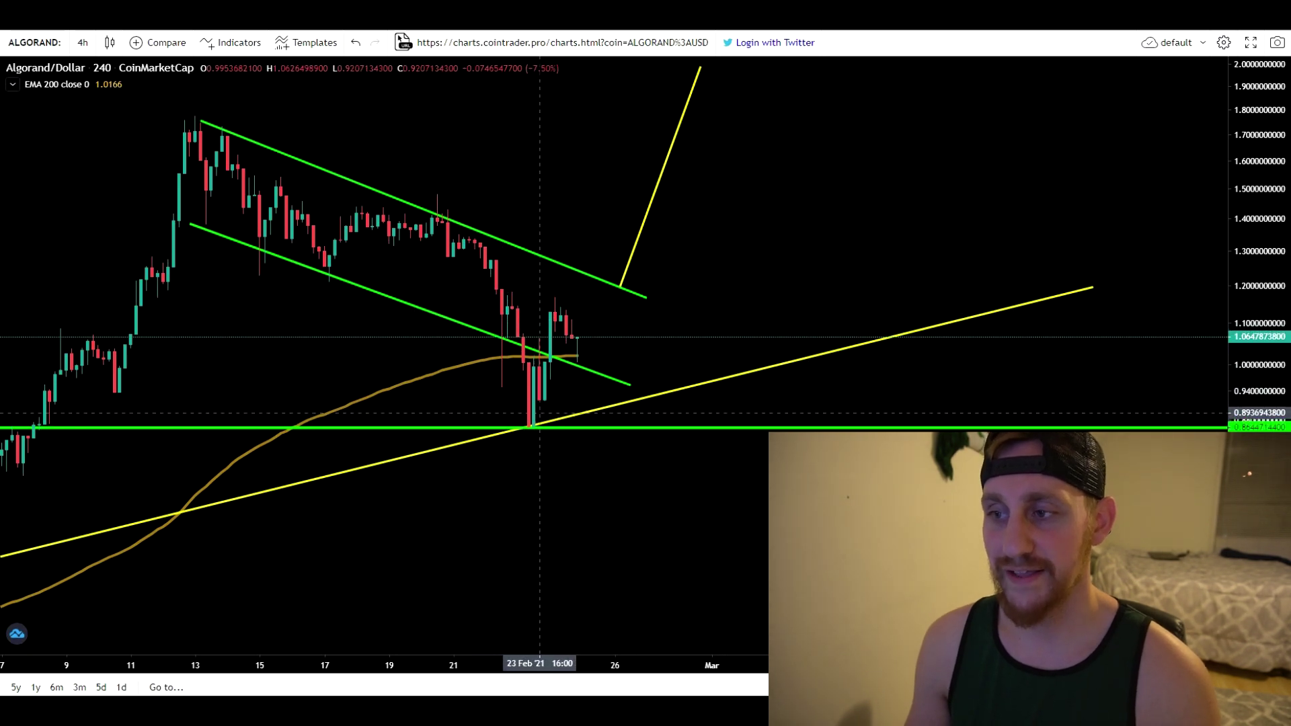
left_click(1, 96)
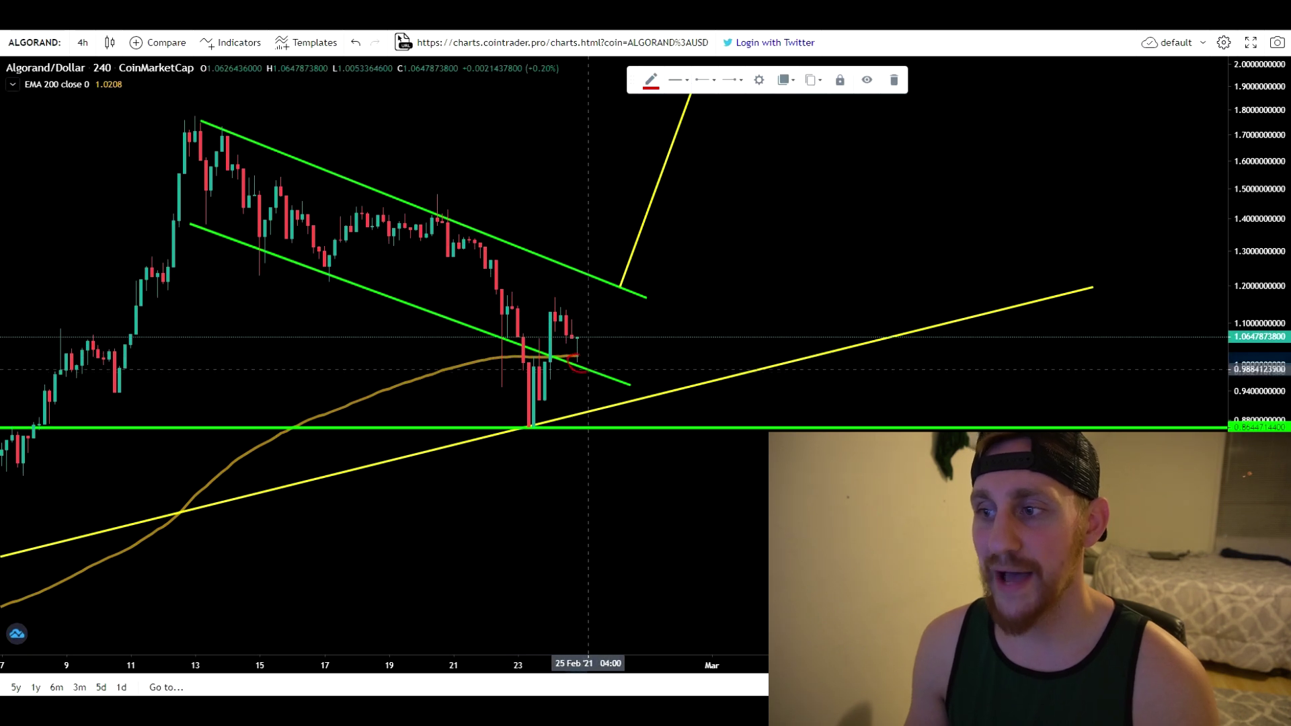
key("ctrl+z")
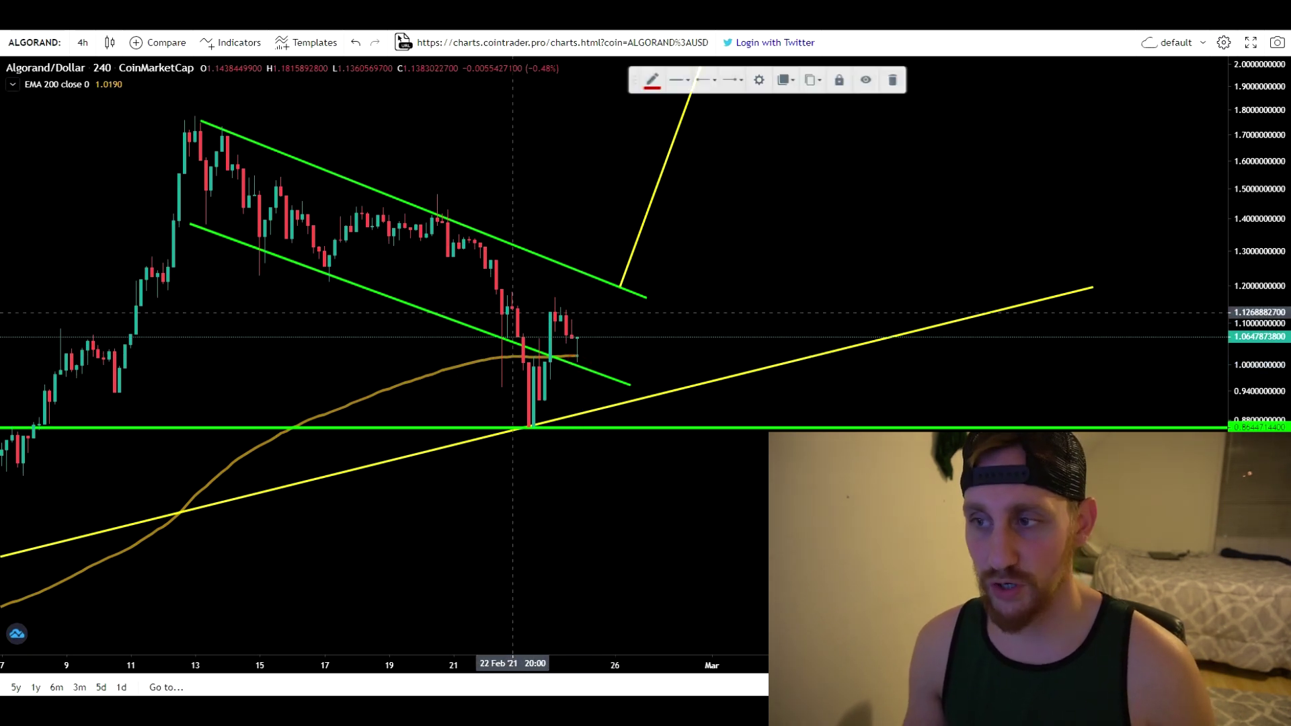
Examine the descending green channel and the circled bounces along the rising yellow trendline and the EMA 200
scroll(330, 274, "down", 8)
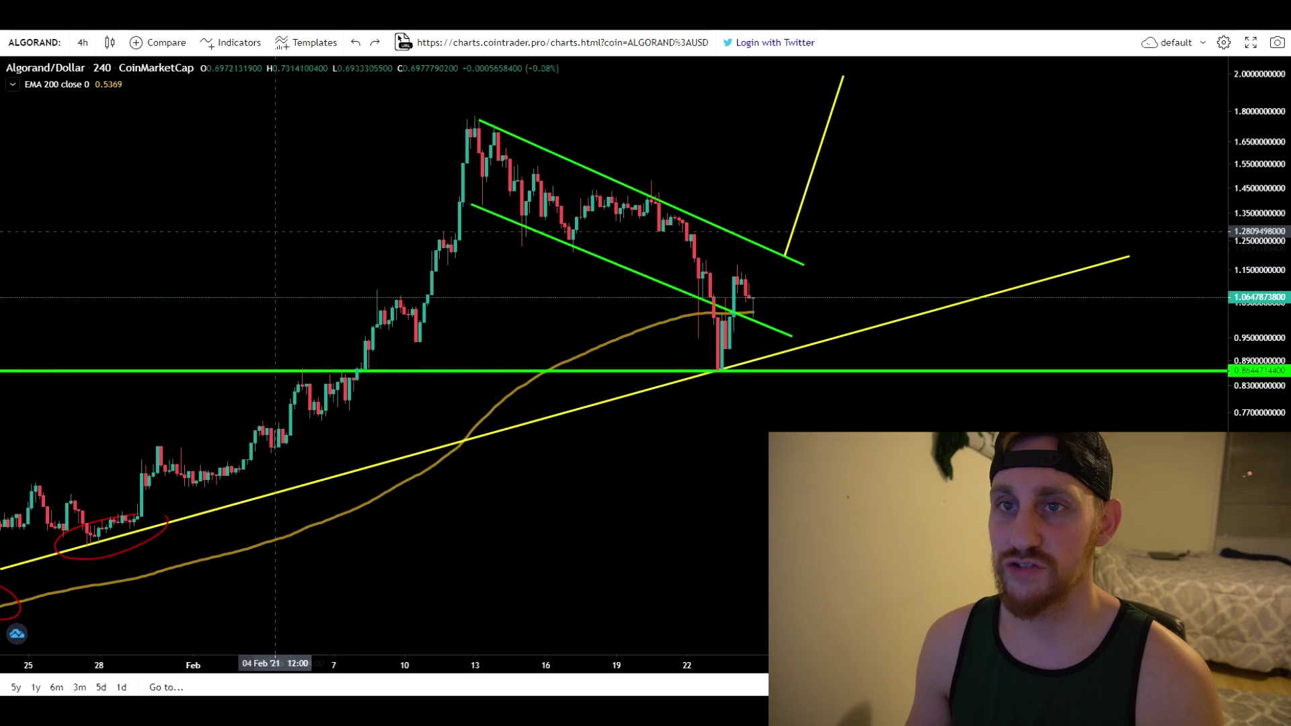
scroll(788, 364, "down", 4)
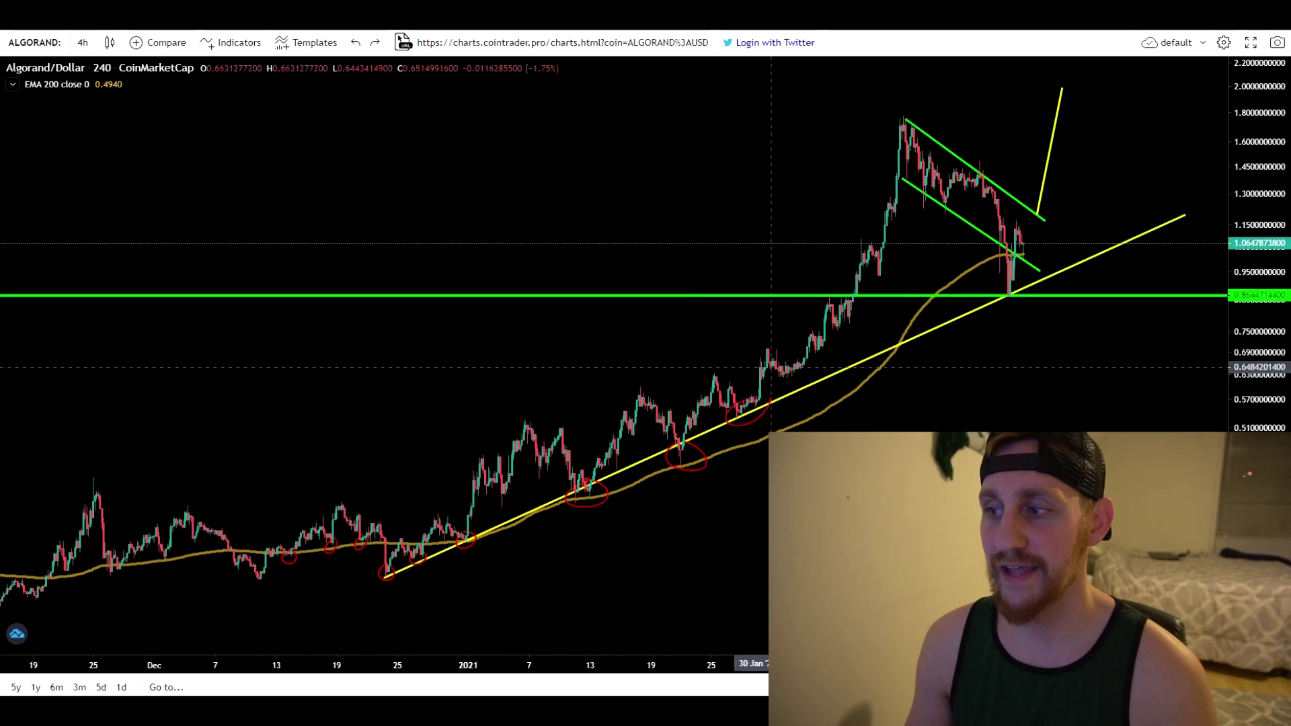
scroll(912, 340, "up", 4)
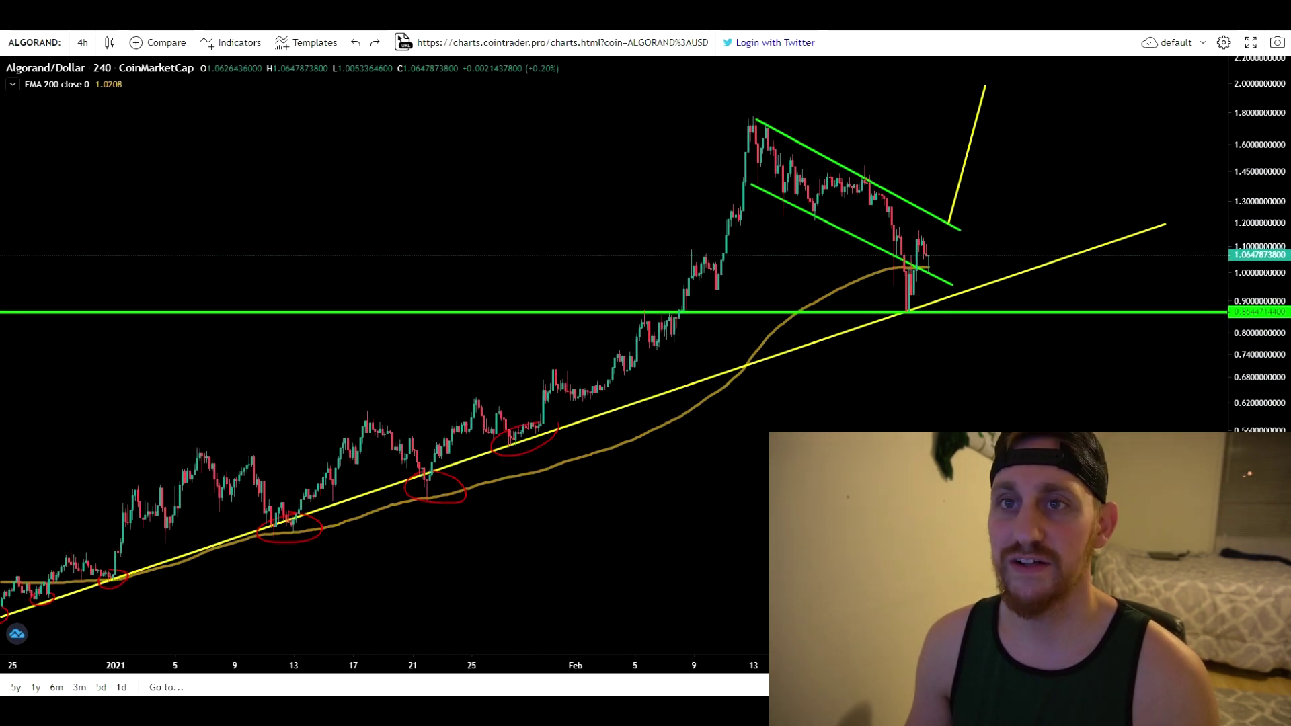
scroll(762, 178, "up", 3)
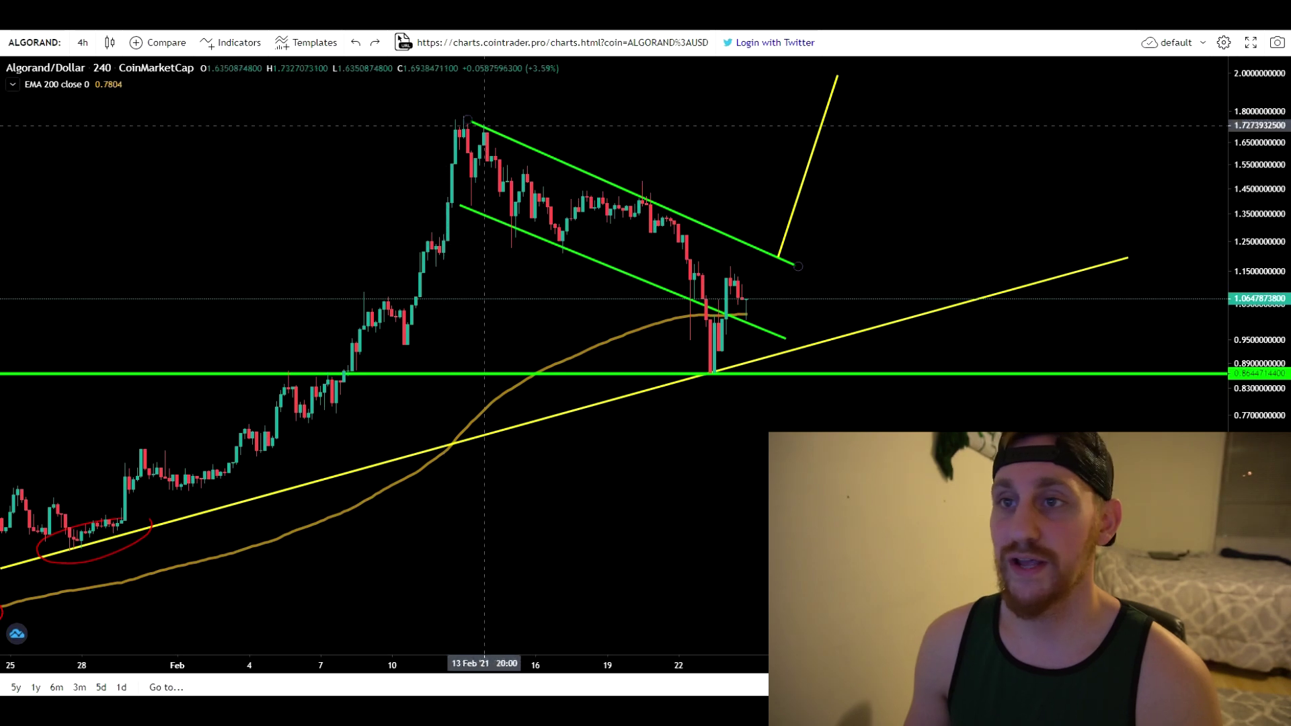
scroll(672, 403, "down", 3)
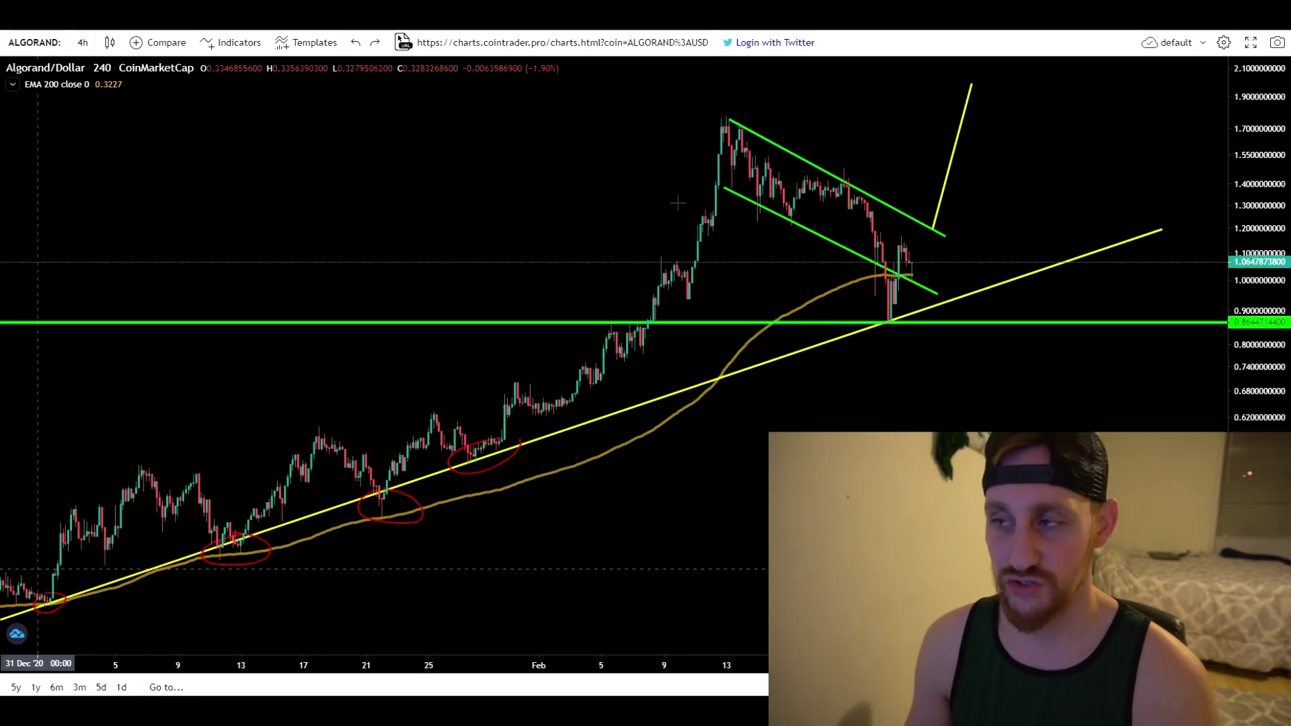
scroll(706, 235, "up", 1)
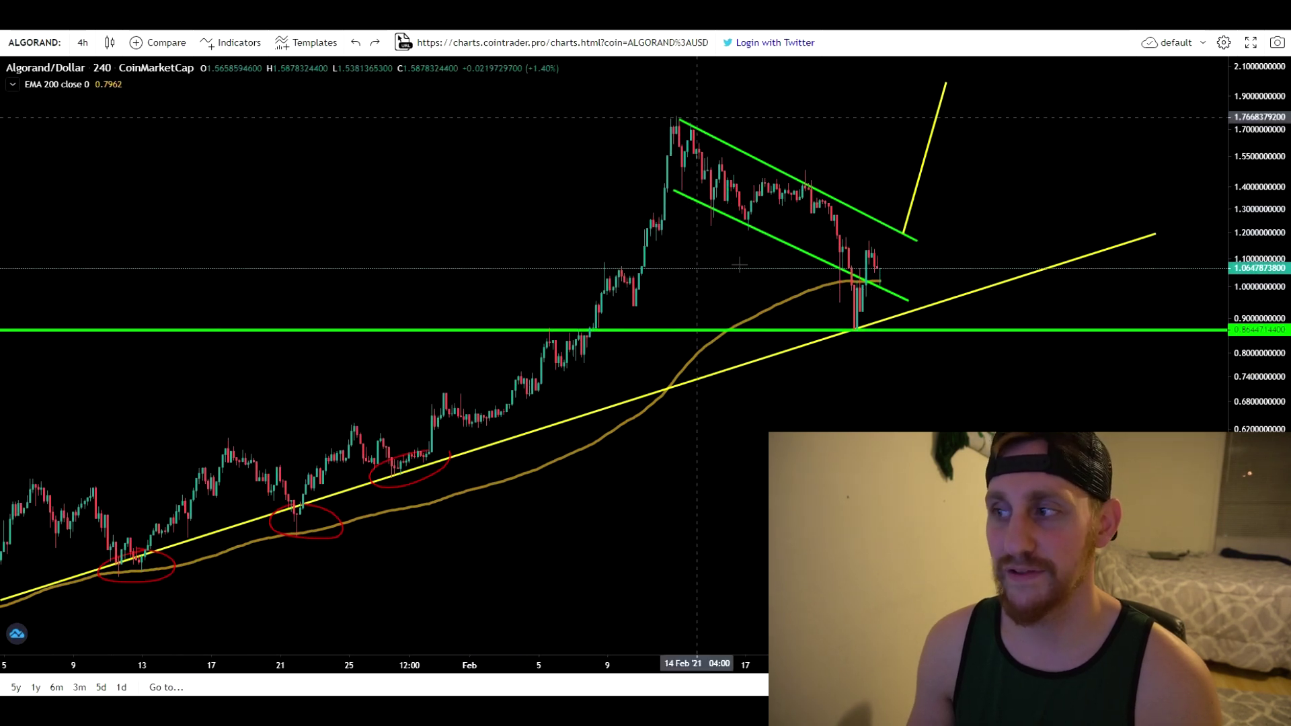
scroll(733, 262, "up", 8)
scroll(706, 269, "down", 2)
Move the steep yellow line onto the 10–13 Feb rally, and return it to start at the channel's upper boundary near 26 Feb
left_click(1, 47)
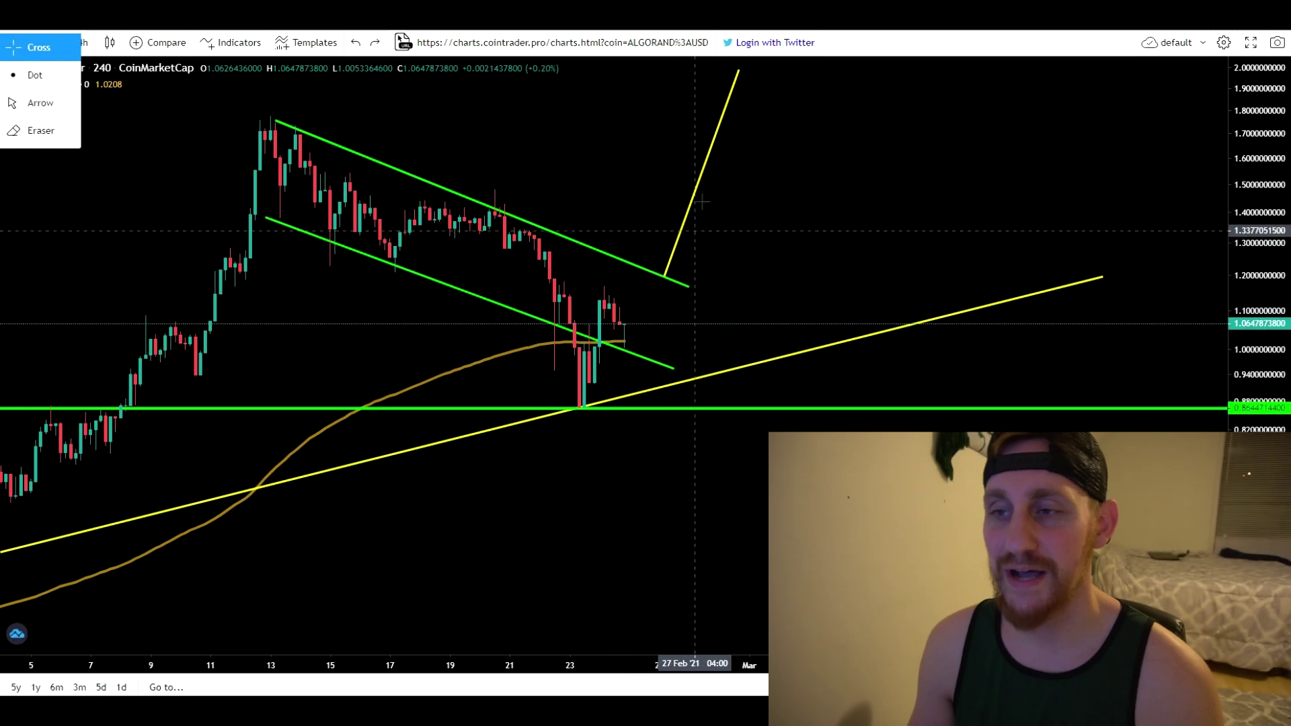
left_click(699, 166)
left_click_drag(699, 166, 241, 239)
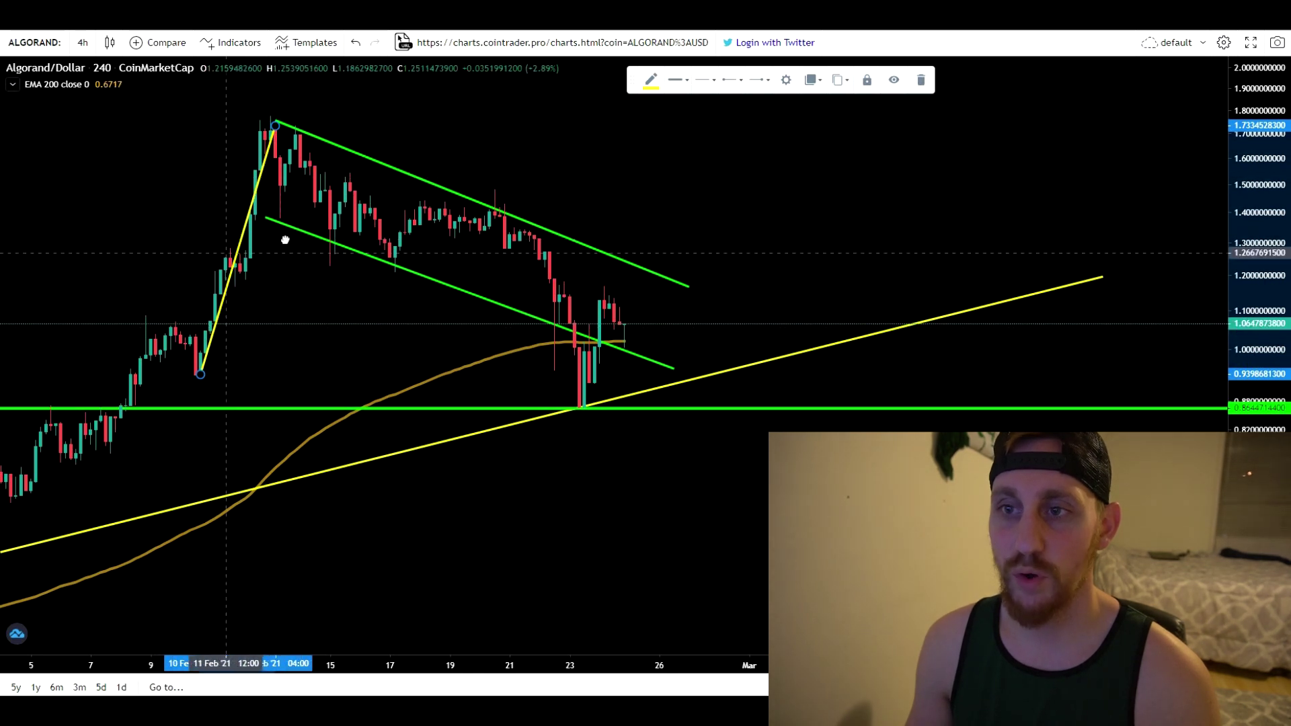
mouse_move(101, 302)
left_mouse_down()
mouse_move(319, 304)
mouse_move(772, 214)
left_mouse_up()
left_click(950, 284)
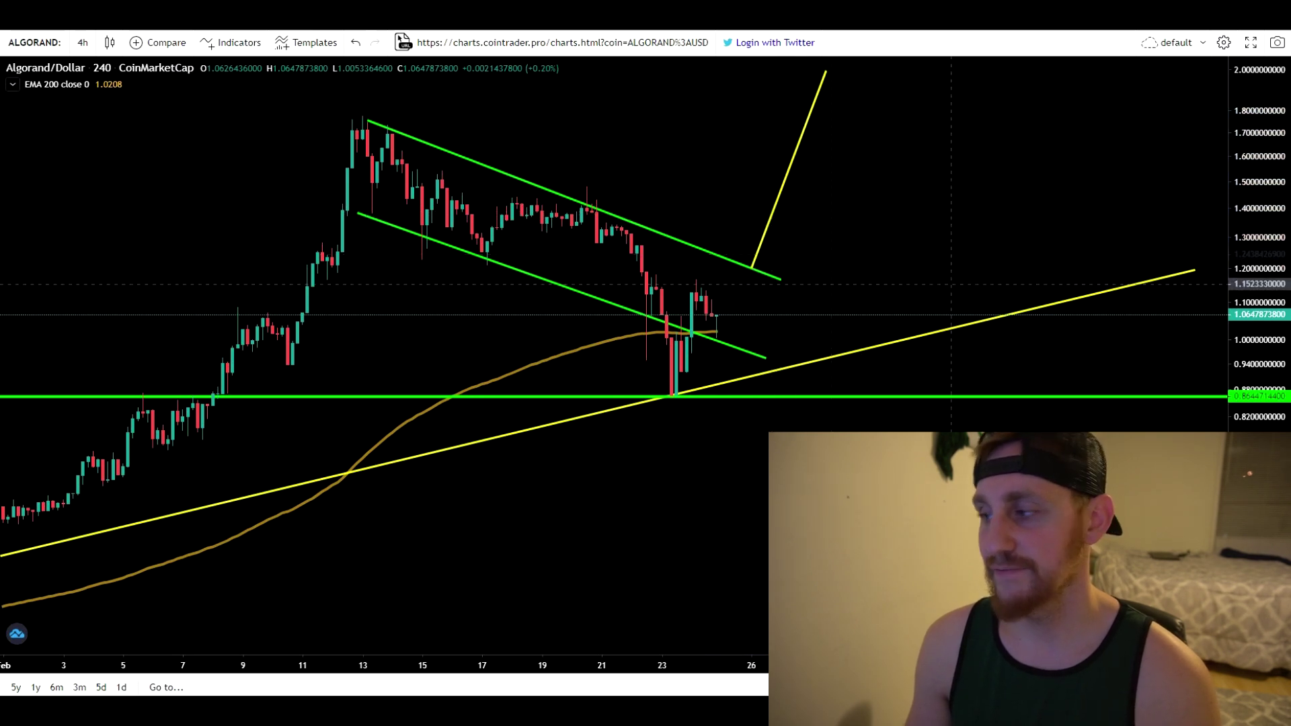
Examine the projected breakout above the channel and the circled bounces along the rising yellow trendline back to December
left_click_drag(987, 105, 833, 234)
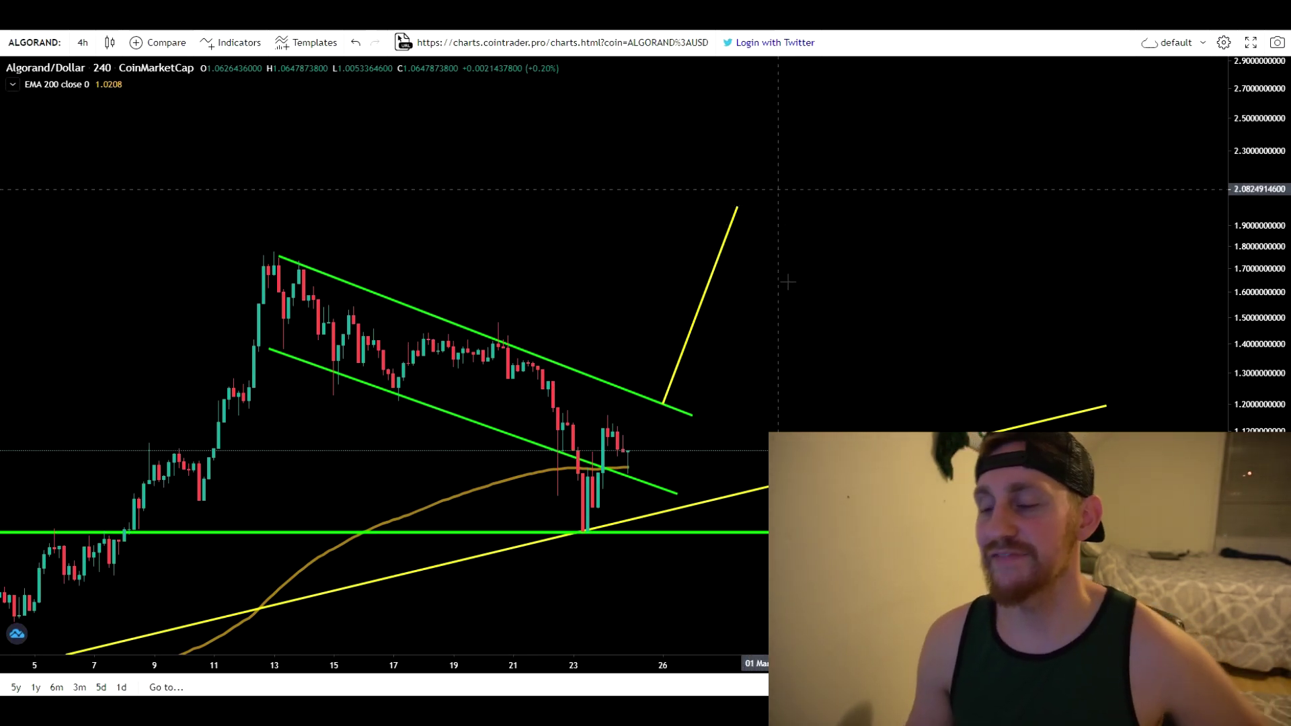
left_click_drag(787, 317, 837, 176)
left_click_drag(685, 404, 675, 471)
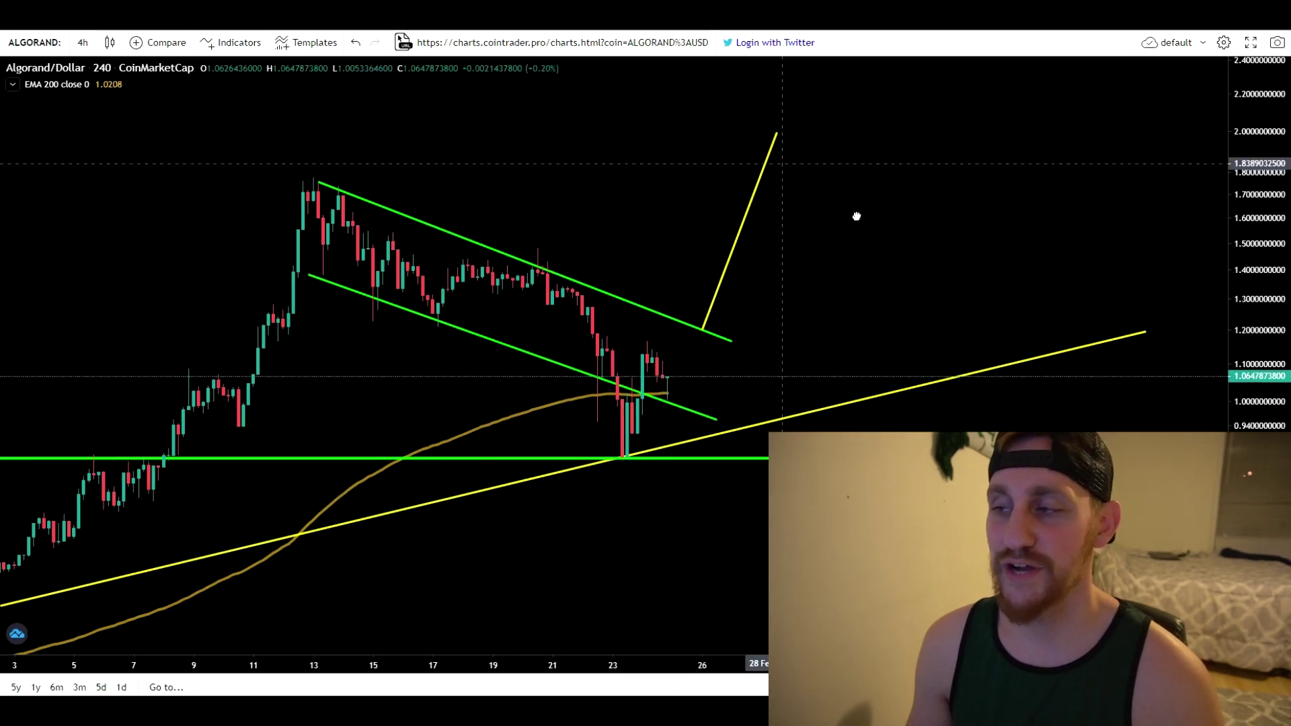
left_click_drag(686, 388, 769, 272)
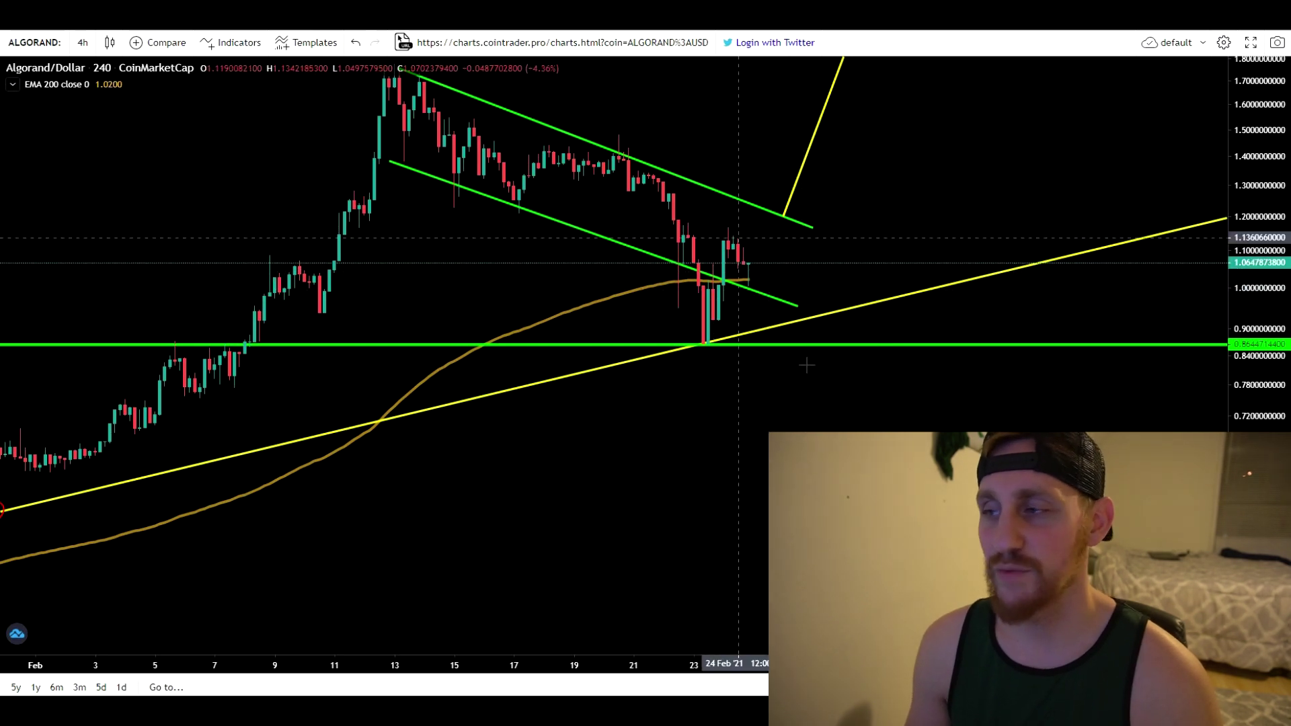
left_click_drag(774, 430, 844, 367)
scroll(992, 419, "down", 6)
left_click_drag(927, 425, 905, 300)
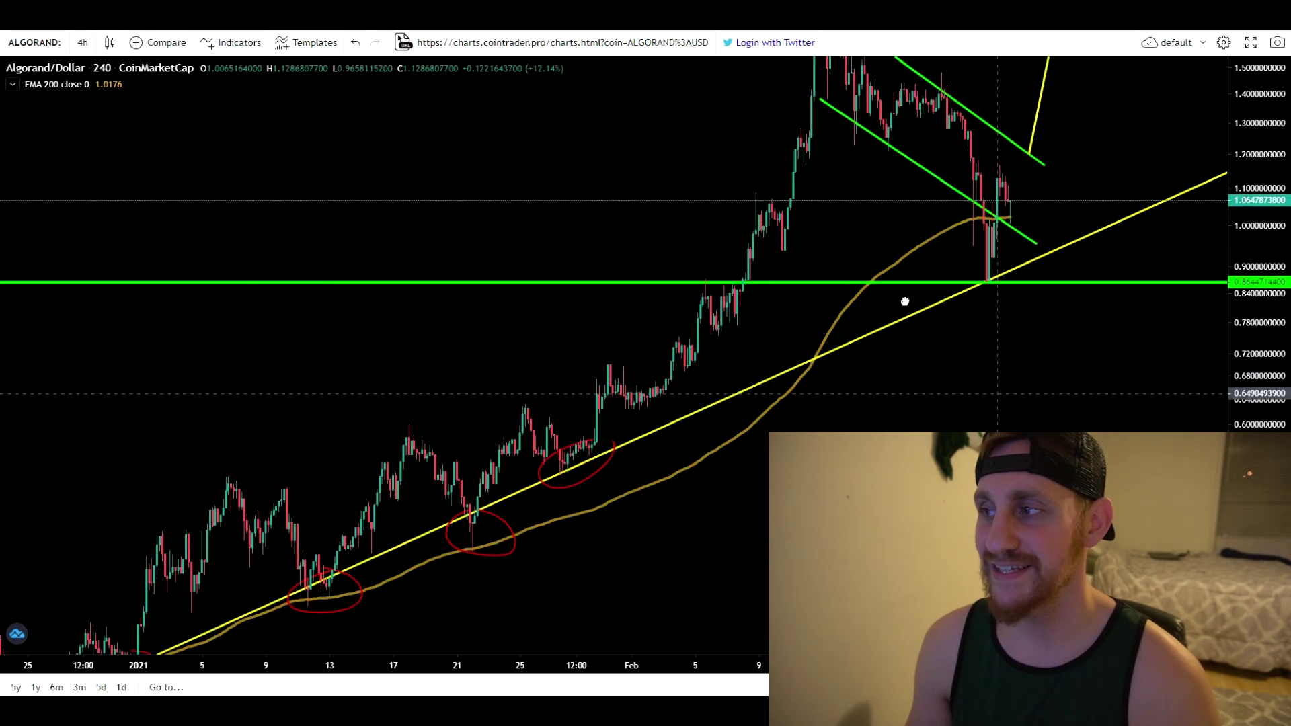
scroll(1019, 375, "down", 4)
left_click_drag(995, 384, 696, 503)
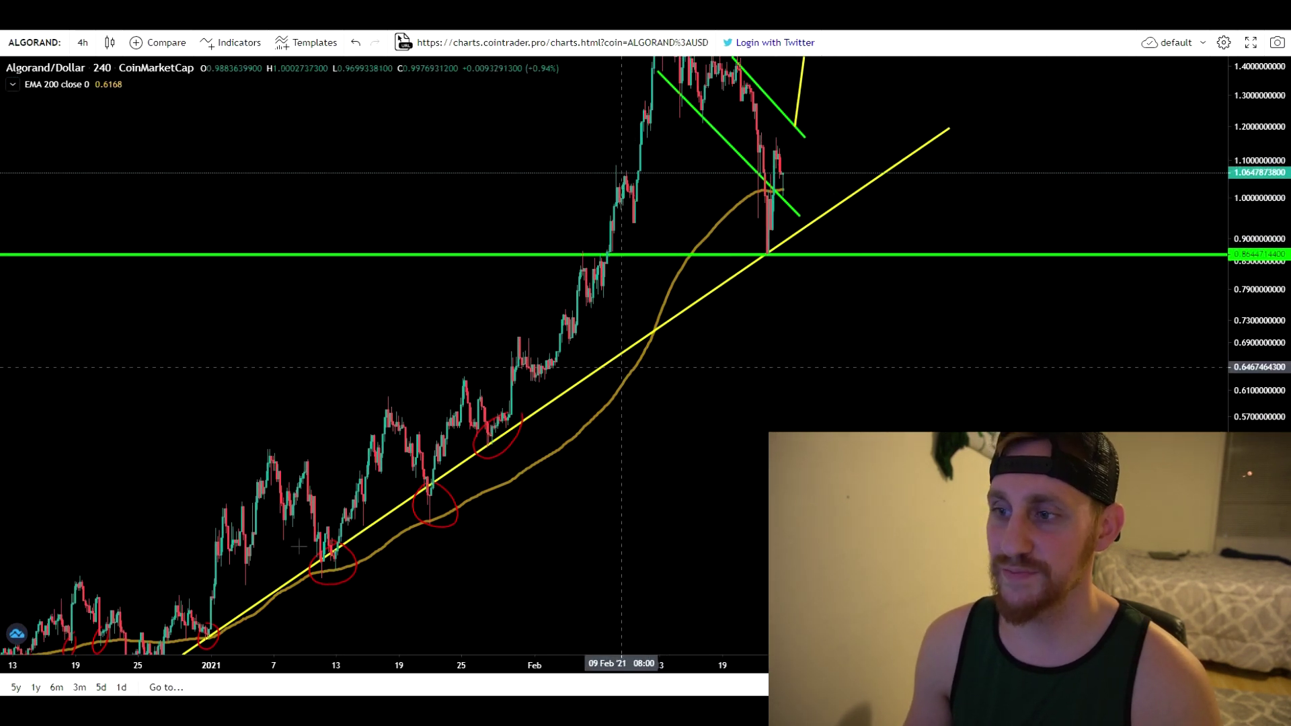
left_click_drag(529, 519, 610, 353)
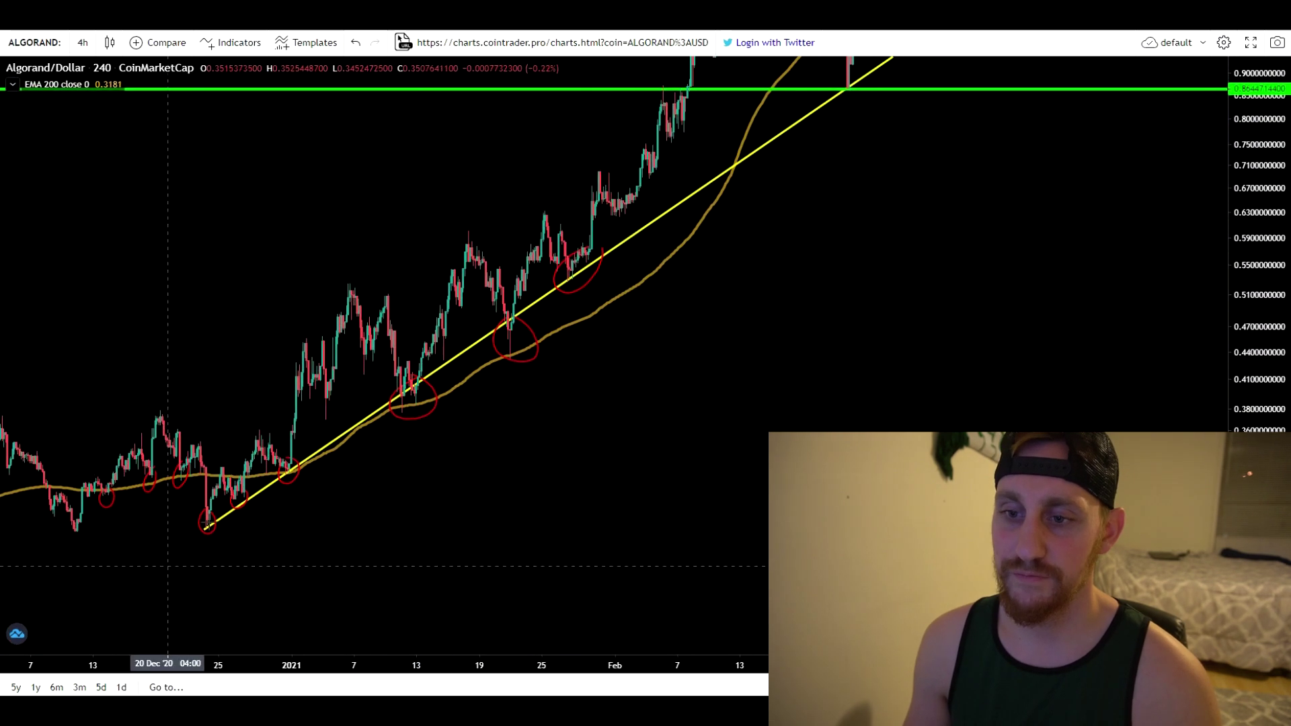
left_click_drag(323, 524, 261, 562)
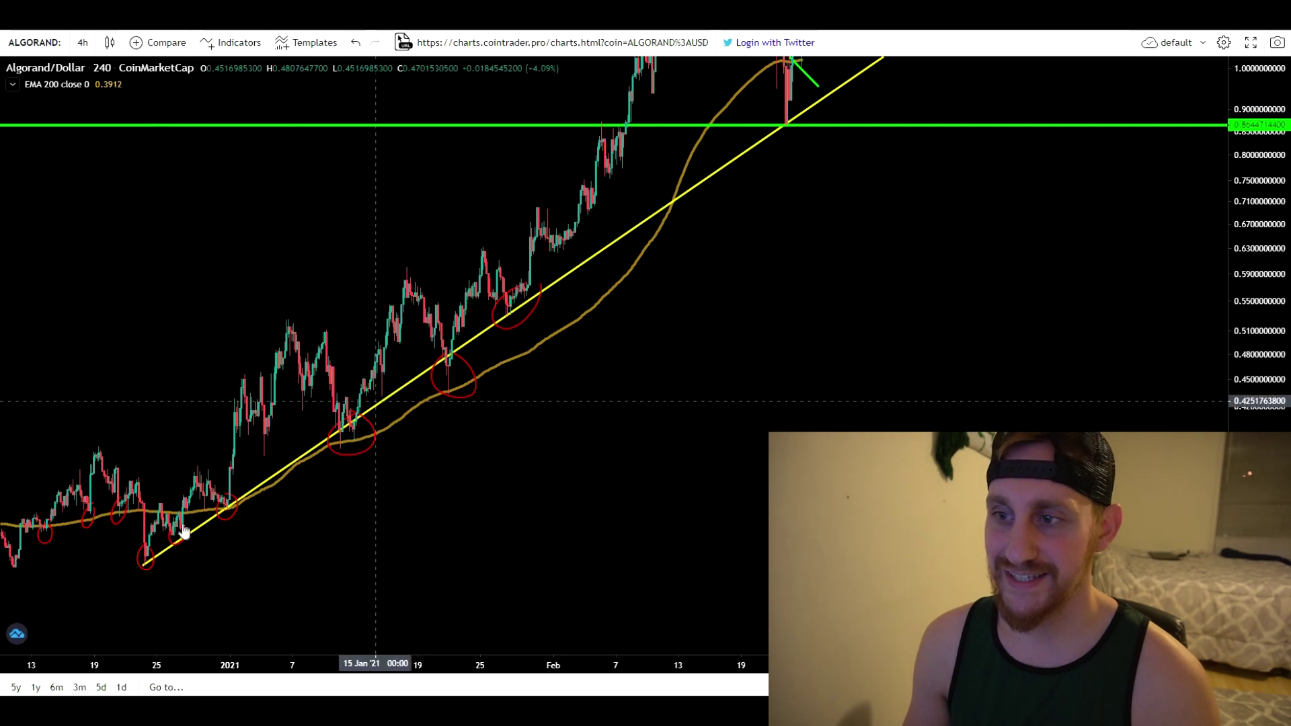
Circle the 23 Feb low in red where it touches the rising trendline and the green horizontal level
left_click_drag(805, 243, 488, 504)
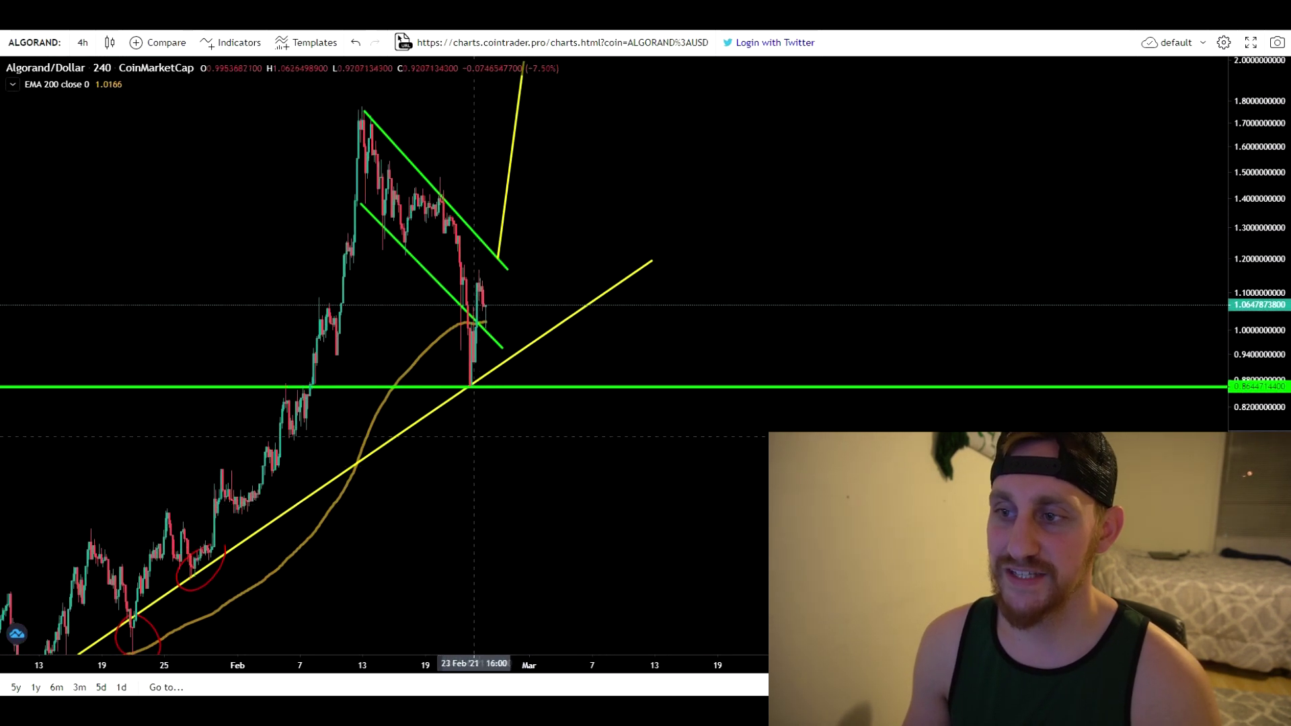
left_click_drag(471, 371, 475, 369)
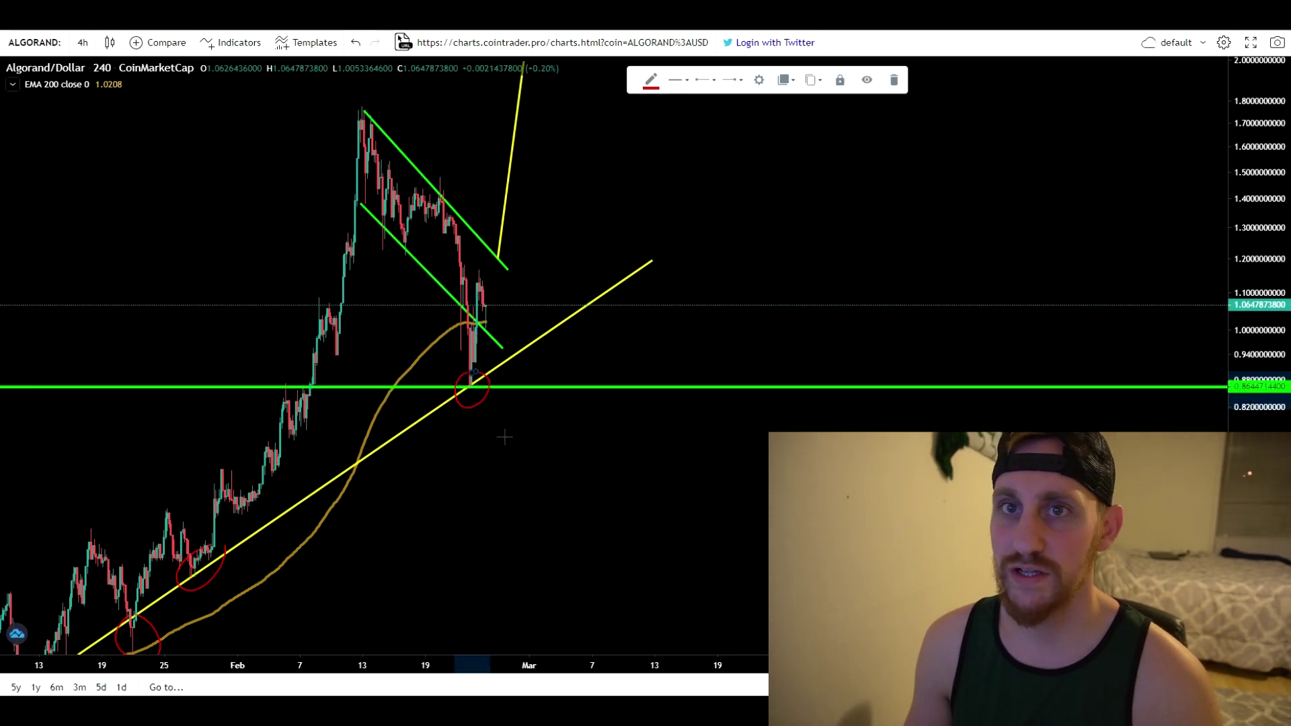
Examine how earlier price action back to mid-2019 reacted to the green horizontal level
left_click_drag(491, 502, 927, 335)
scroll(751, 369, "down", 7)
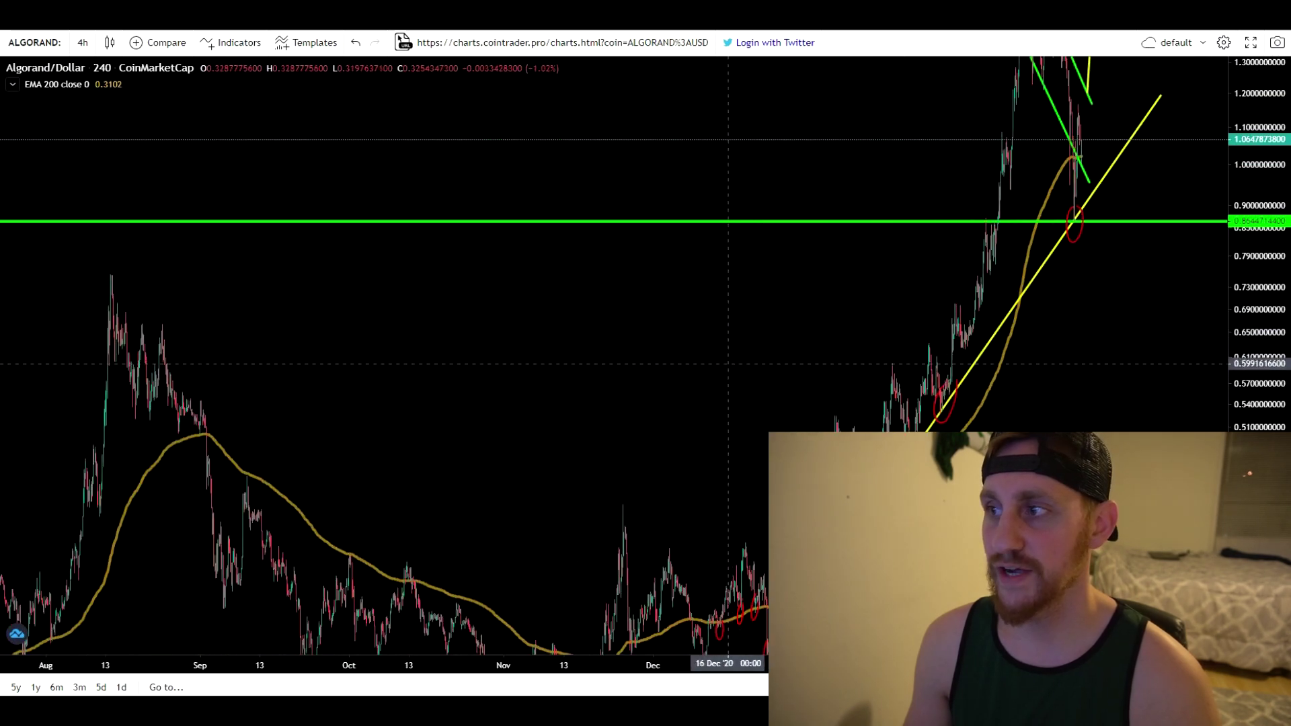
scroll(726, 367, "up", 5)
scroll(1013, 513, "down", 2)
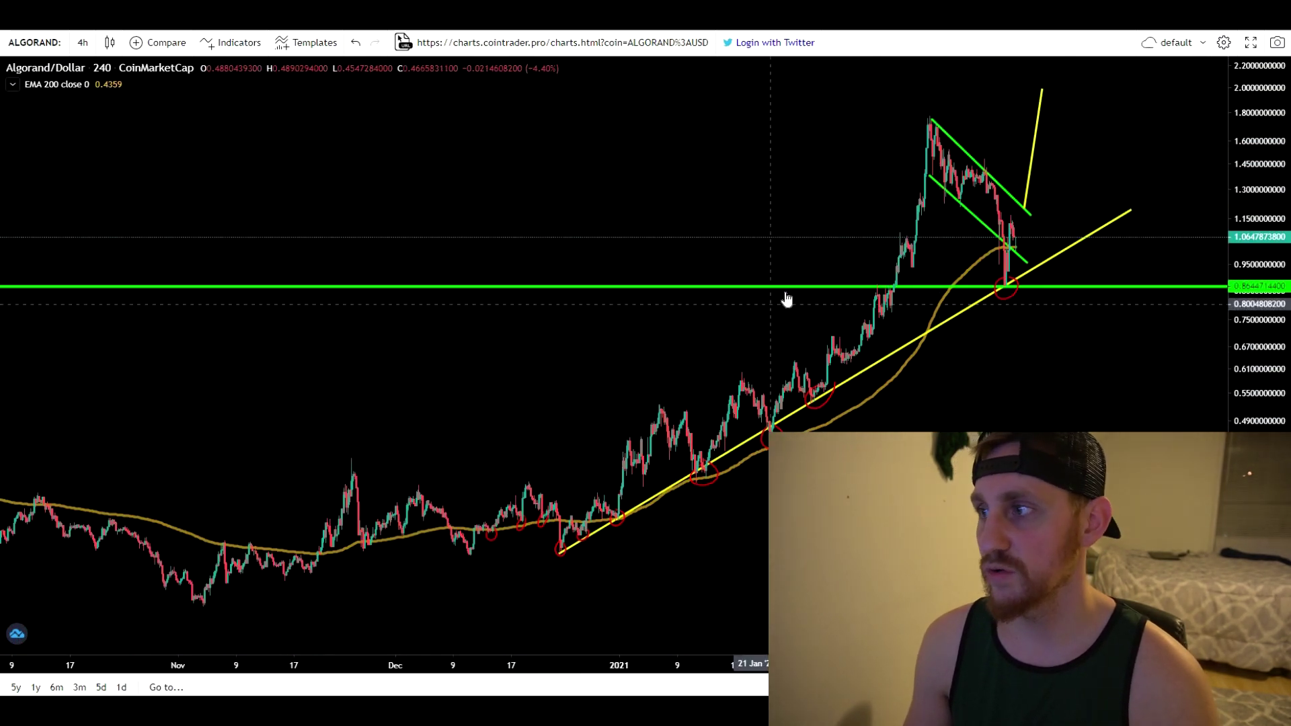
scroll(800, 316, "down", 10)
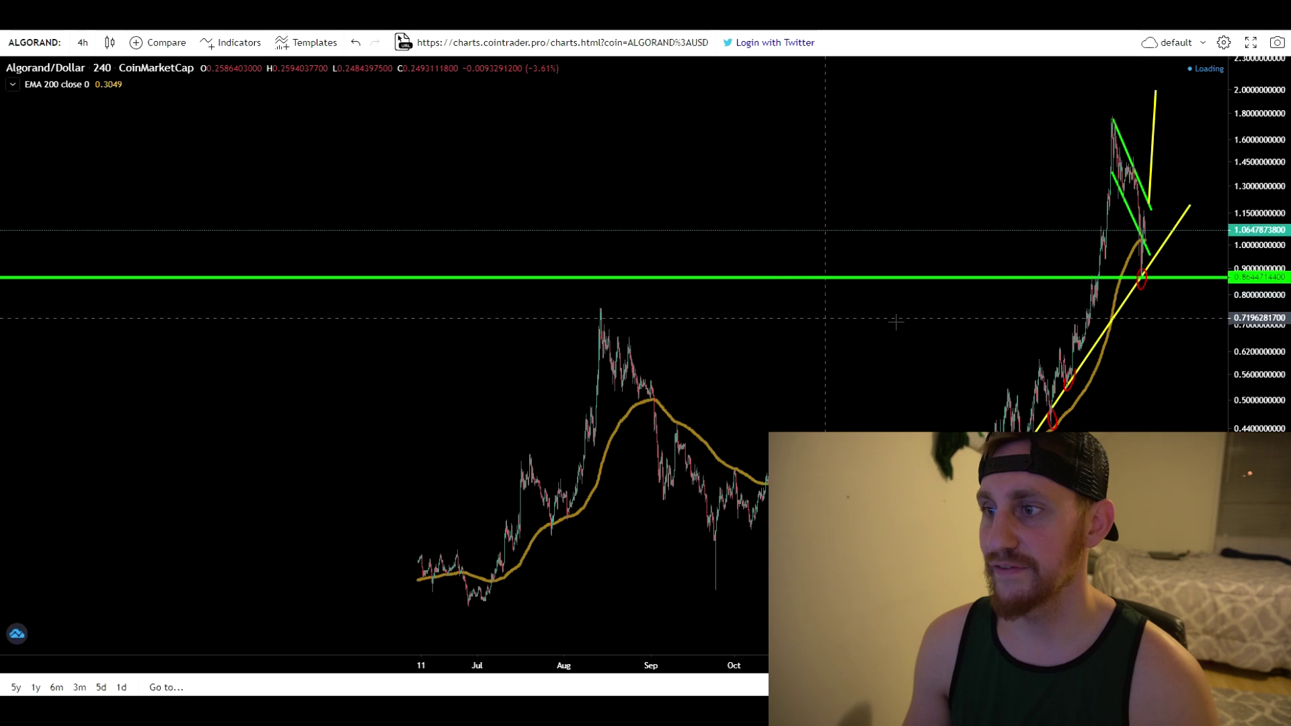
left_click_drag(1069, 303, 340, 337)
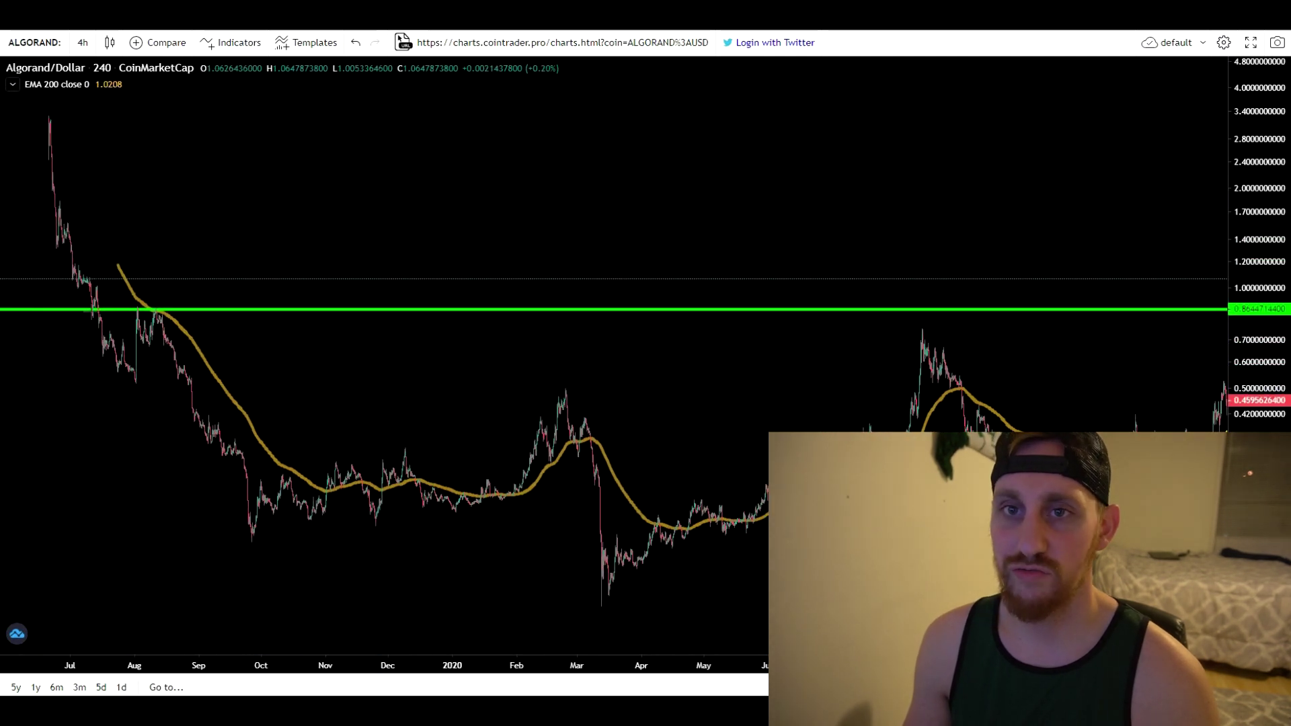
left_click_drag(158, 301, 128, 316)
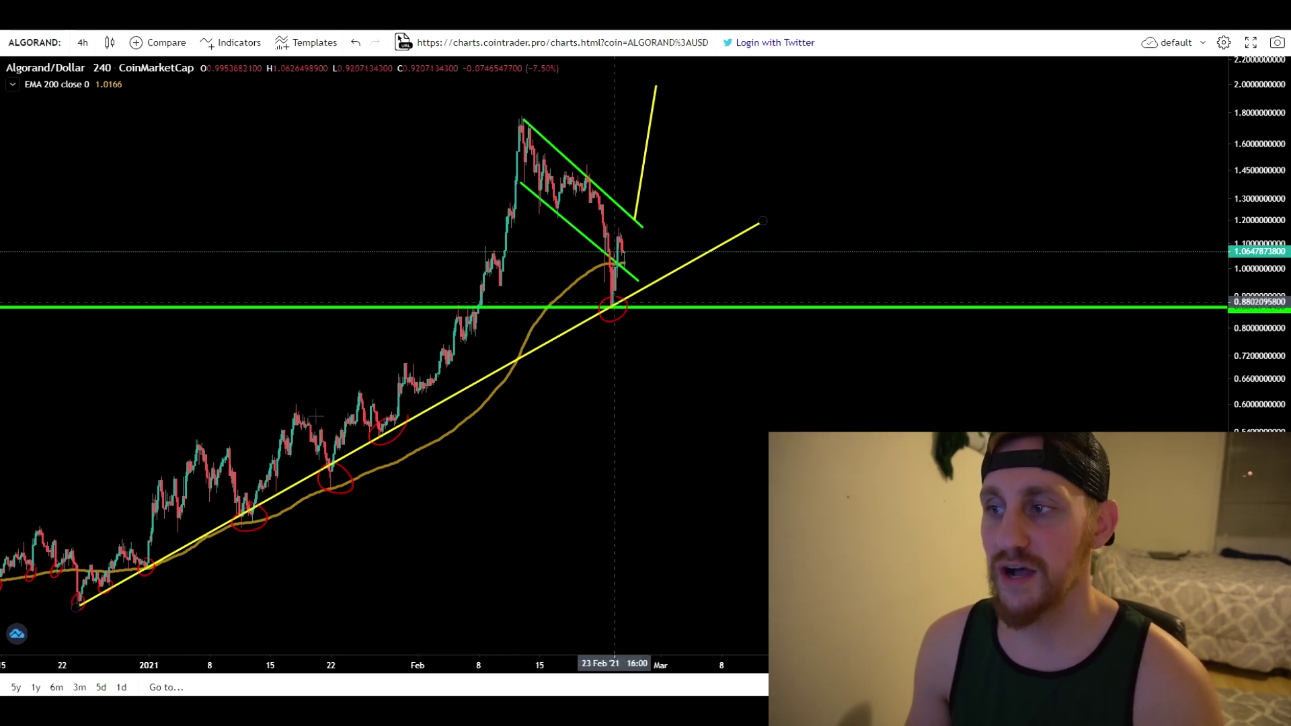
Examine the circled 23 Feb bounce against the rising trendline, the green horizontal level and the earlier circled bounces
scroll(614, 304, "up", 3)
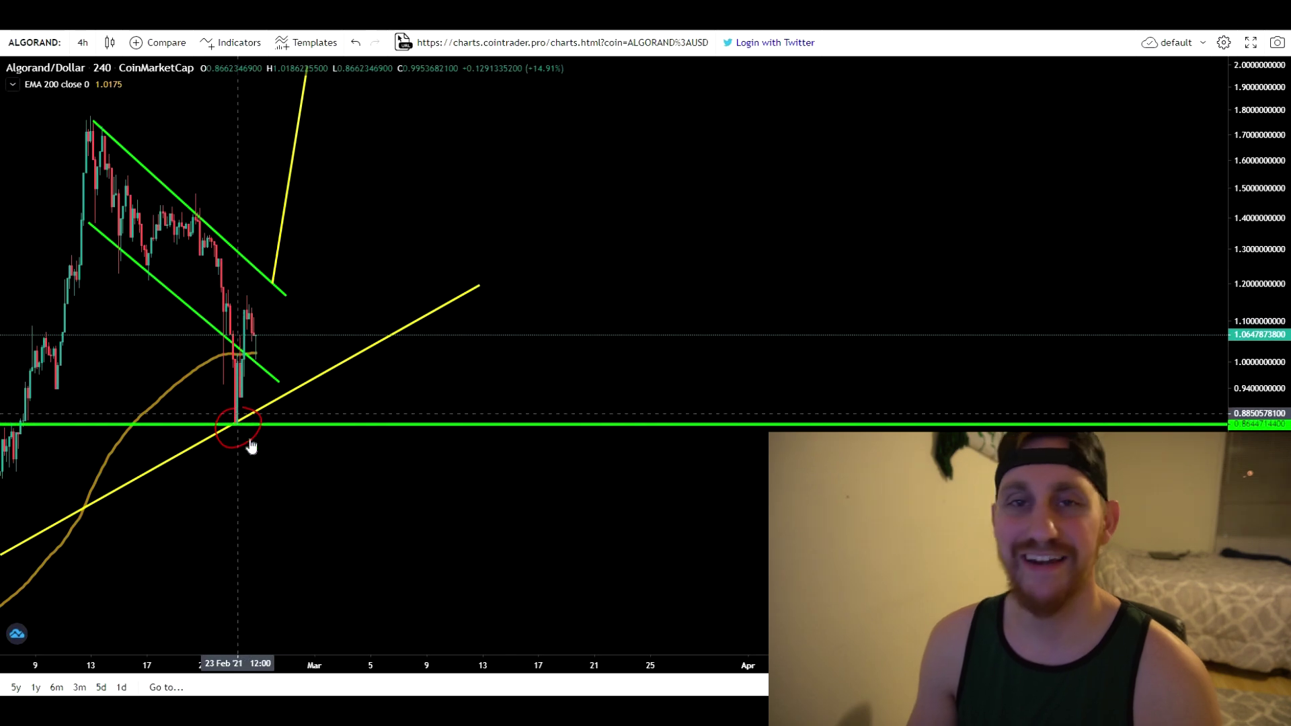
scroll(350, 463, "down", 2)
scroll(334, 497, "up", 2)
left_click_drag(346, 446, 685, 456)
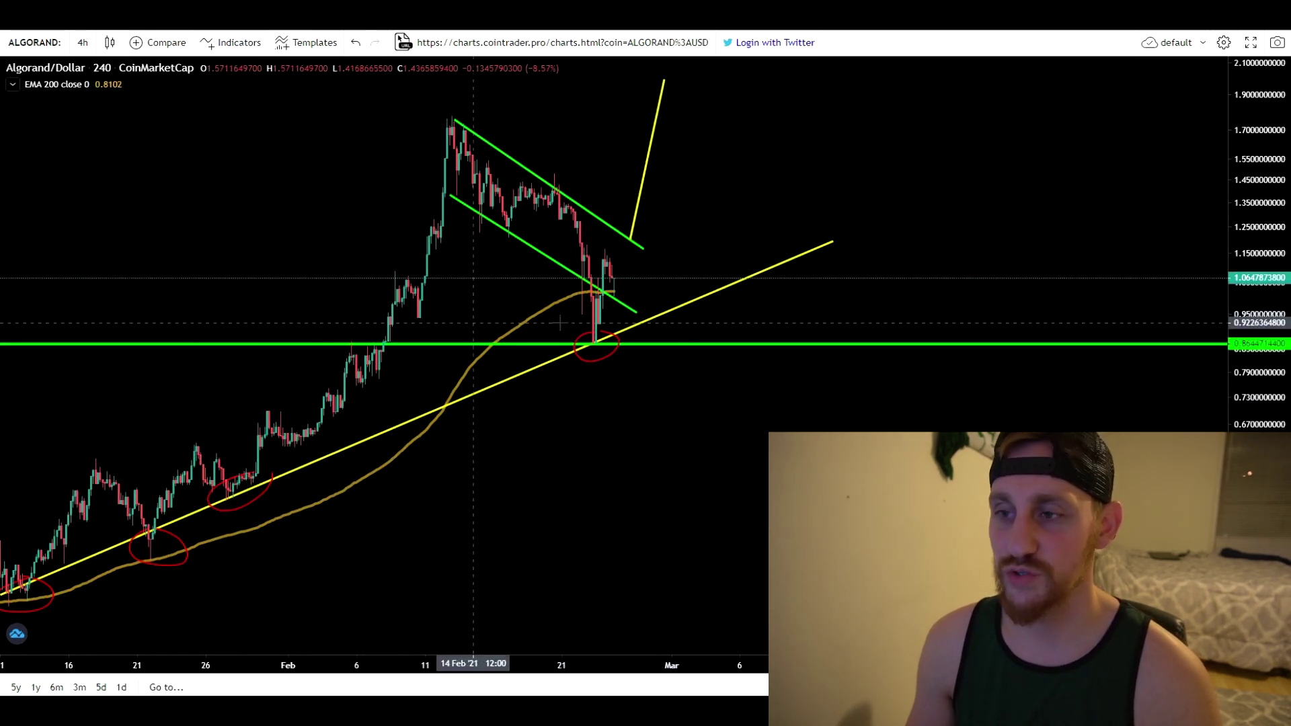
scroll(309, 370, "up", 3)
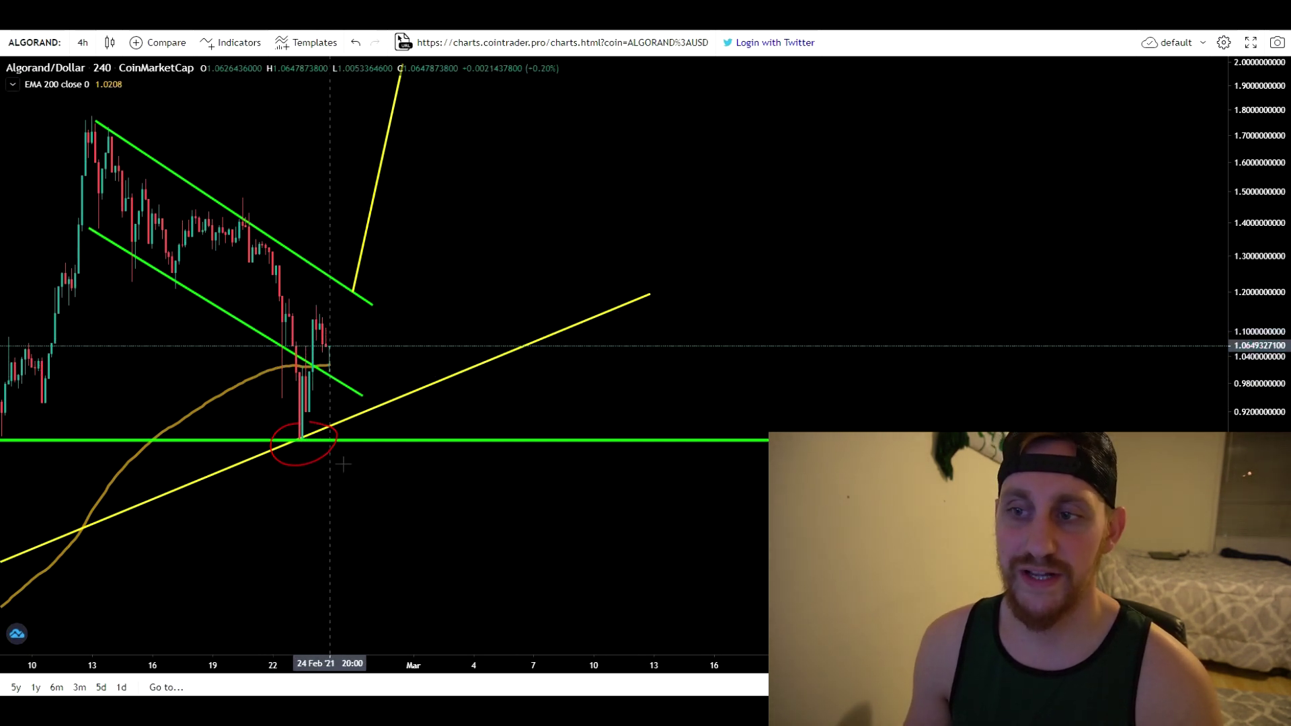
left_click_drag(314, 349, 442, 352)
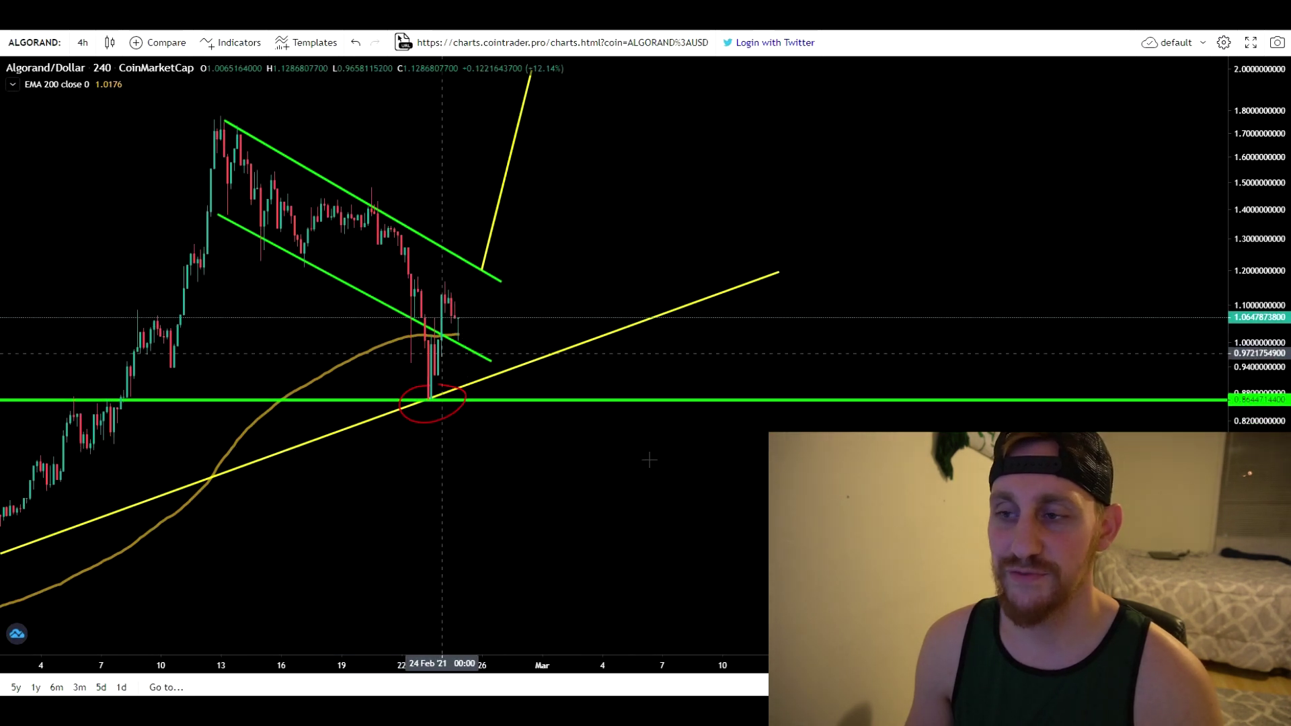
scroll(441, 353, "down", 8)
scroll(527, 495, "up", 4)
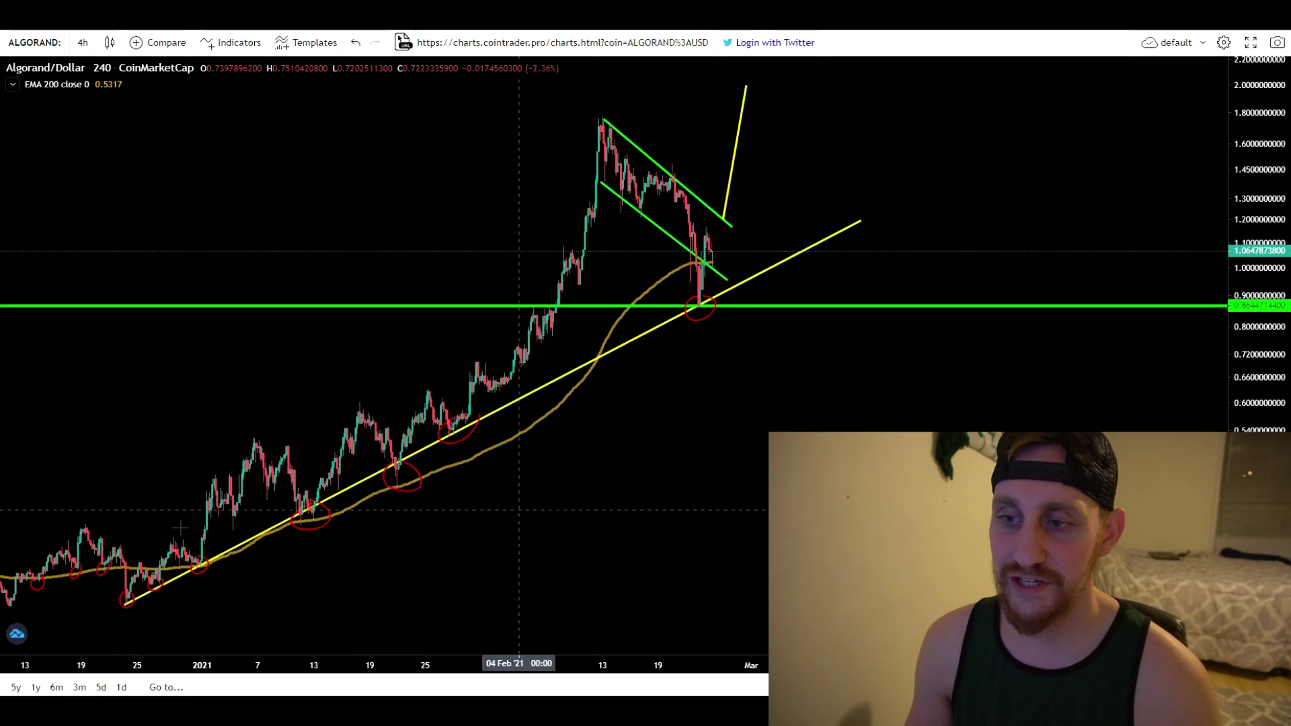
left_click_drag(517, 513, 530, 518)
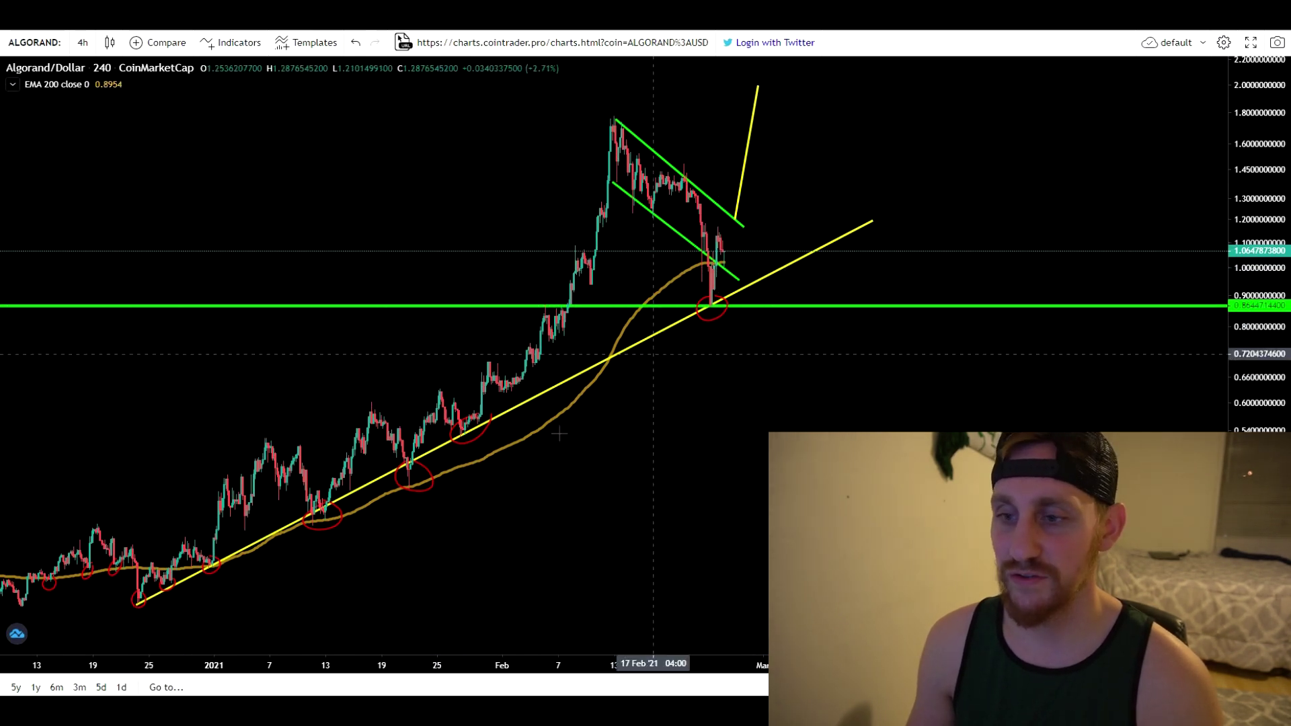
left_click_drag(653, 354, 680, 353)
Examine the circled 23 Feb bounce and current price against the falling green channel, the EMA 200 and the rising trendline
left_click(113, 573)
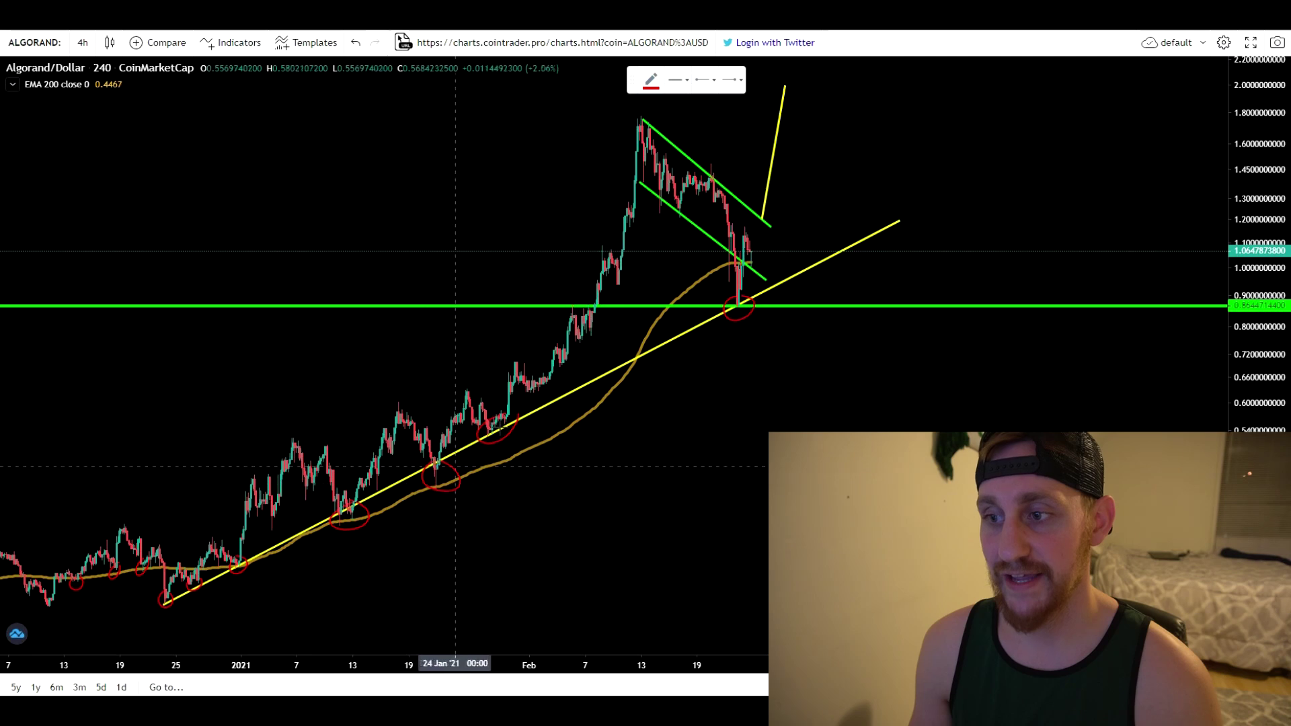
scroll(672, 336, "up", 4)
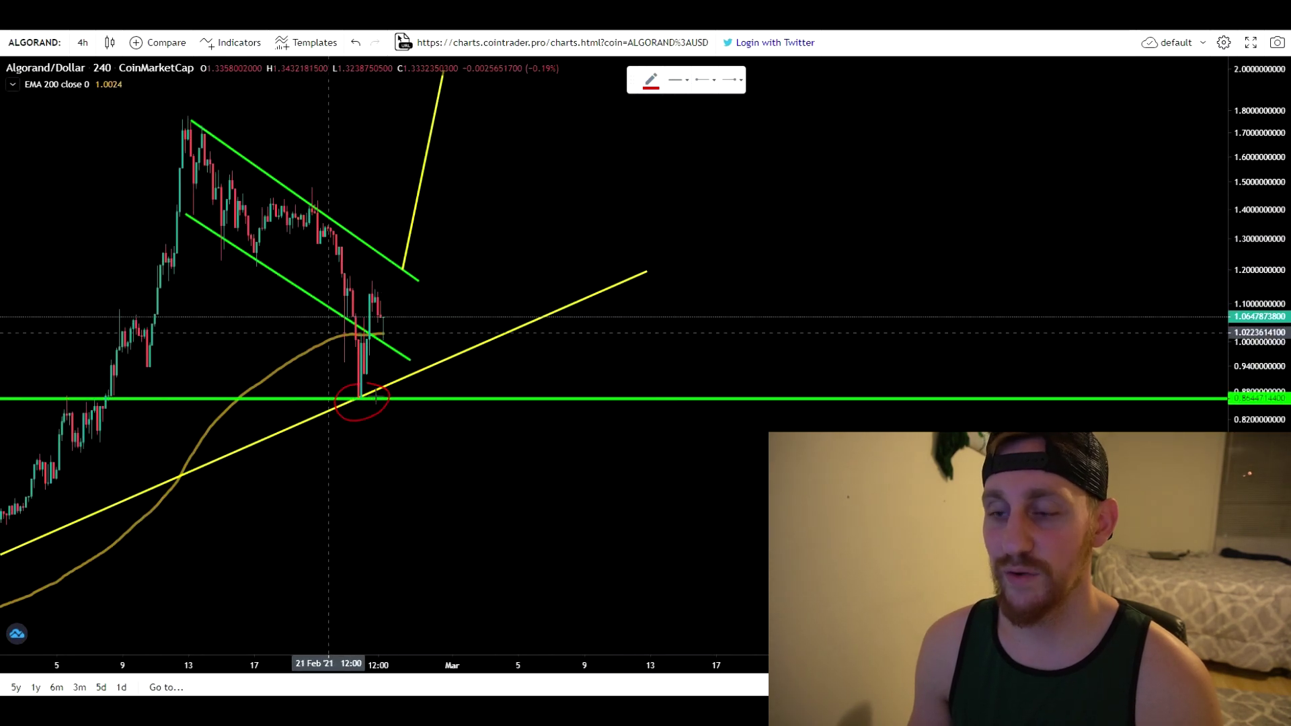
left_click(367, 399)
left_click(380, 401)
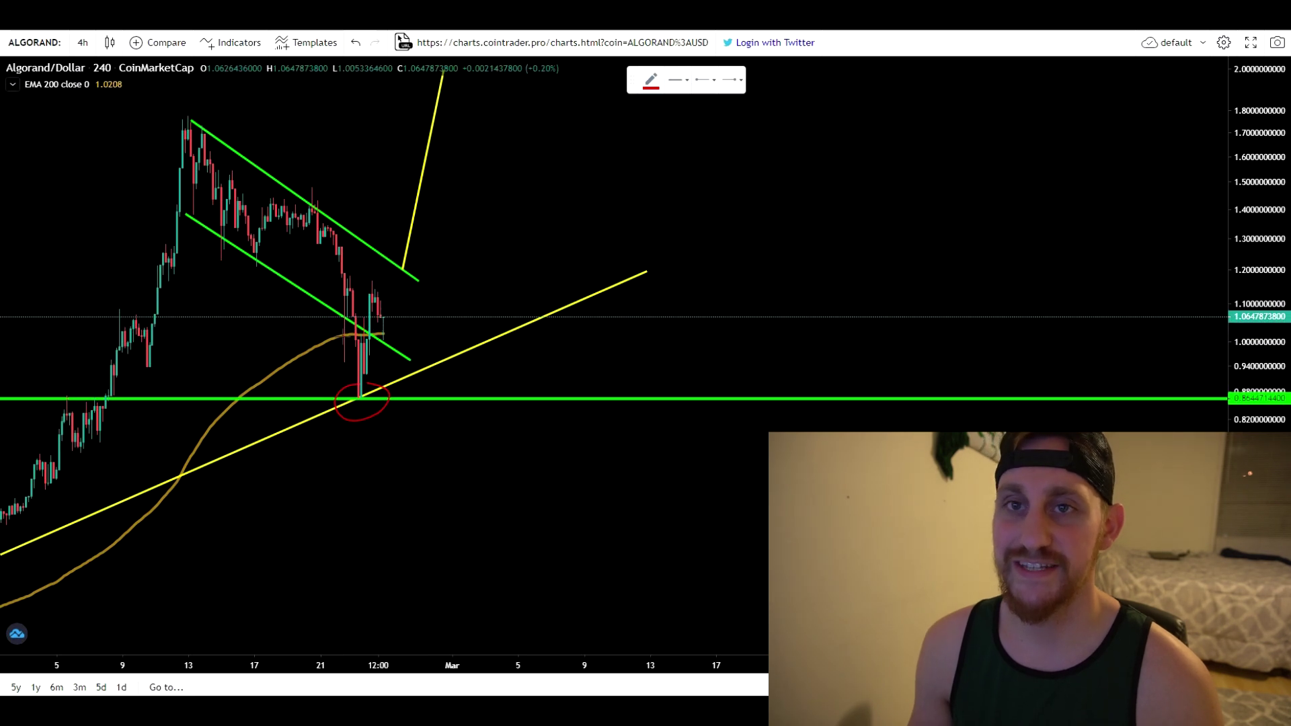
scroll(404, 404, "down", 3)
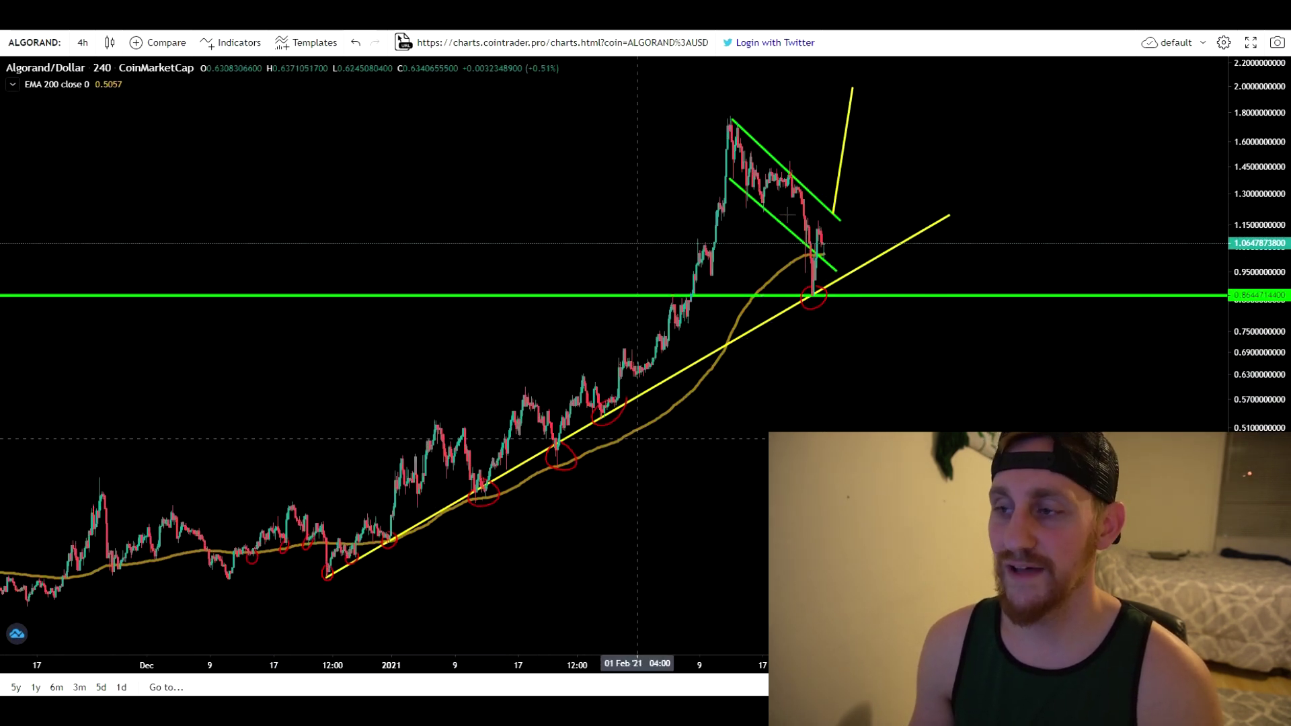
scroll(768, 247, "up", 5)
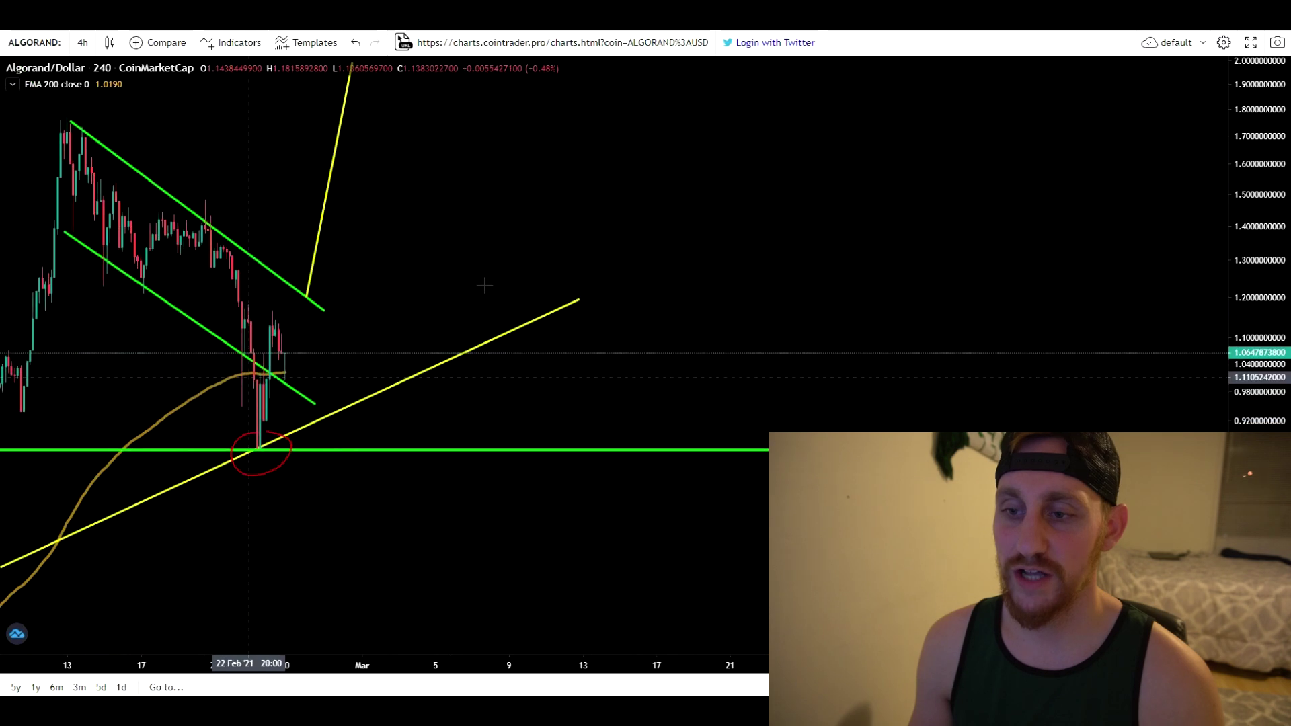
scroll(511, 259, "down", 2)
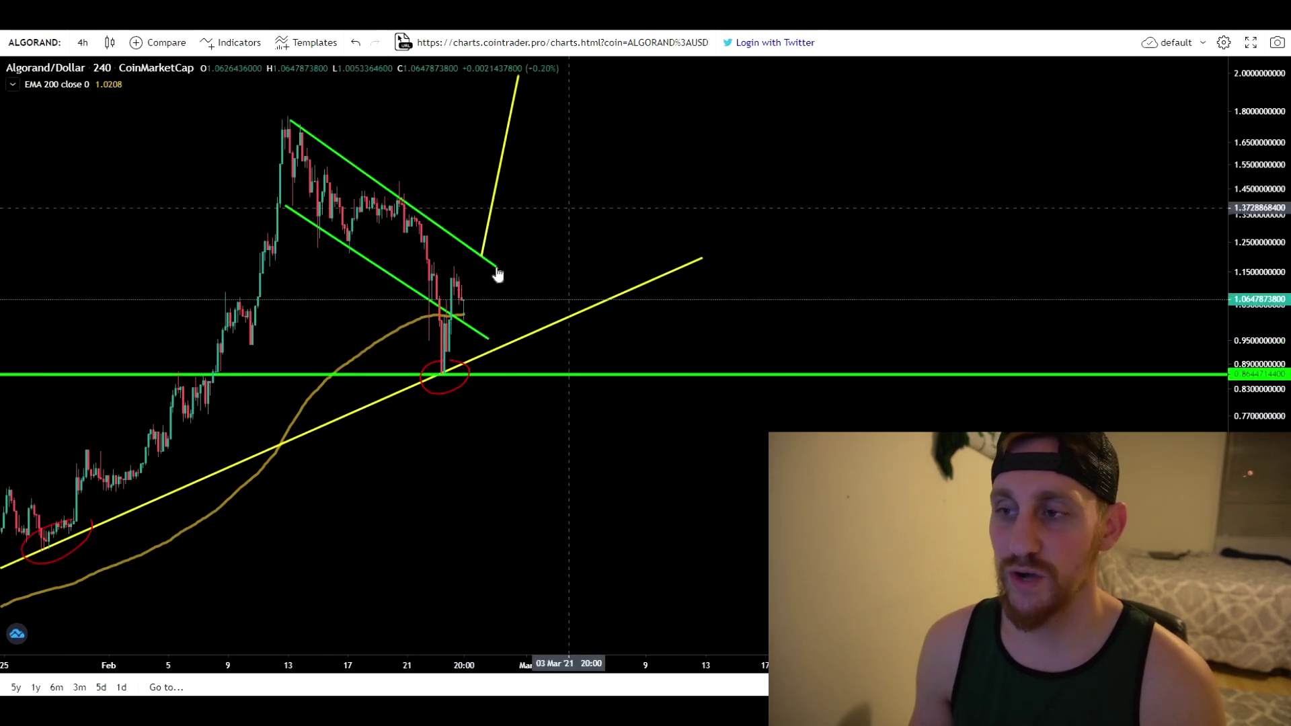
Extend the falling channel's upper green line down to the rising yellow trendline and lengthen its lower green line slightly
left_click_drag(496, 267, 578, 316)
left_click_drag(490, 339, 509, 416)
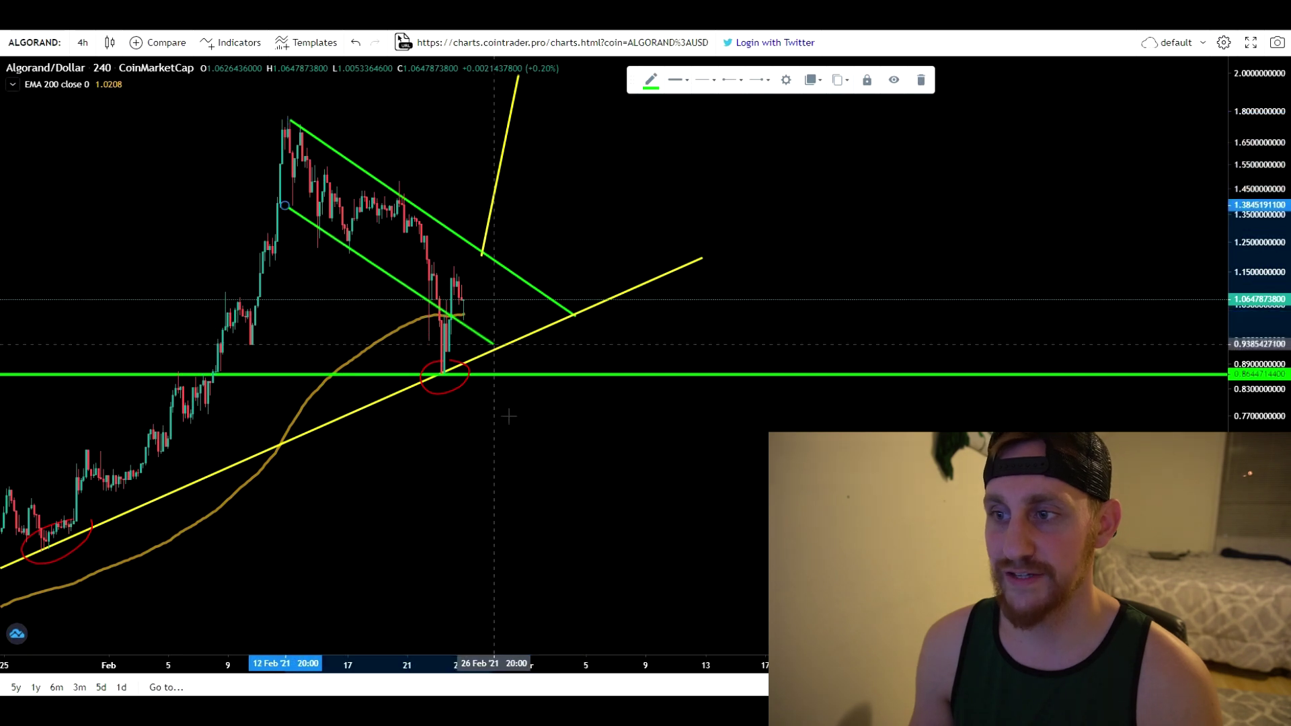
Sketch in red a projected EMA 200 curve and a zigzag price path ending in an upward breakout arrow above the channel
left_click(426, 336)
left_click(442, 327)
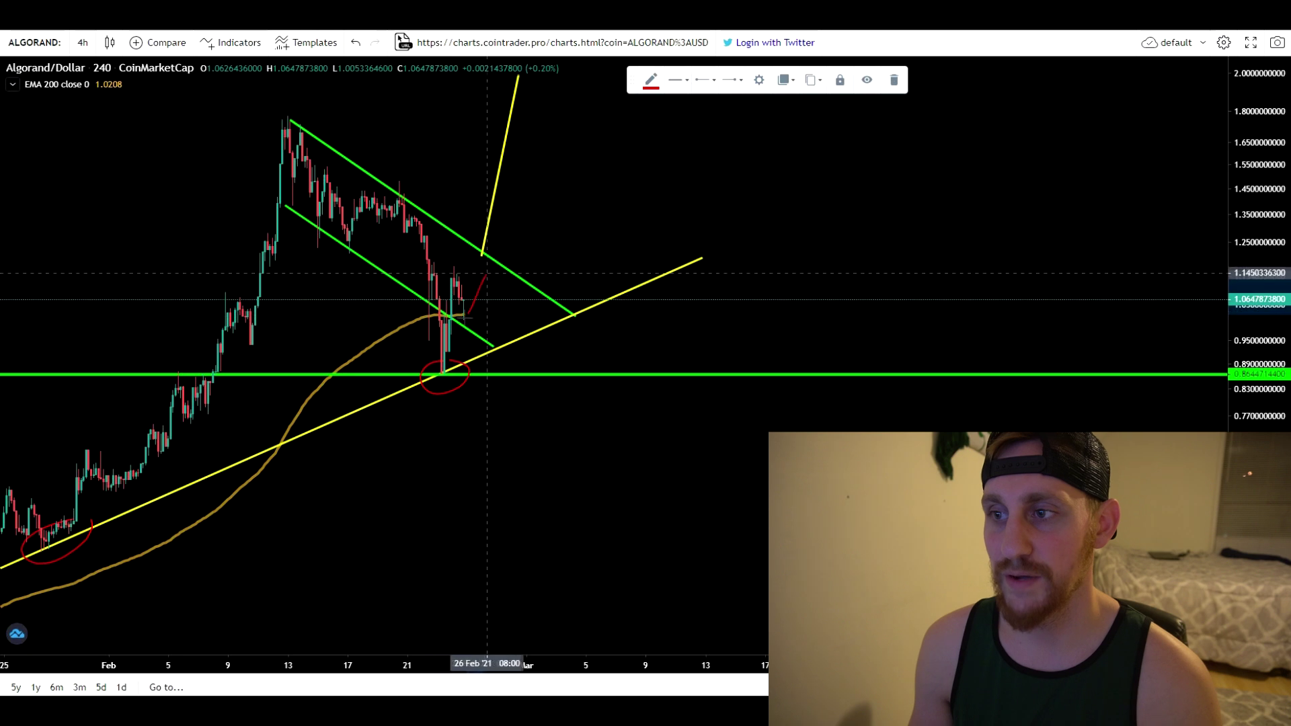
left_click_drag(464, 315, 527, 296)
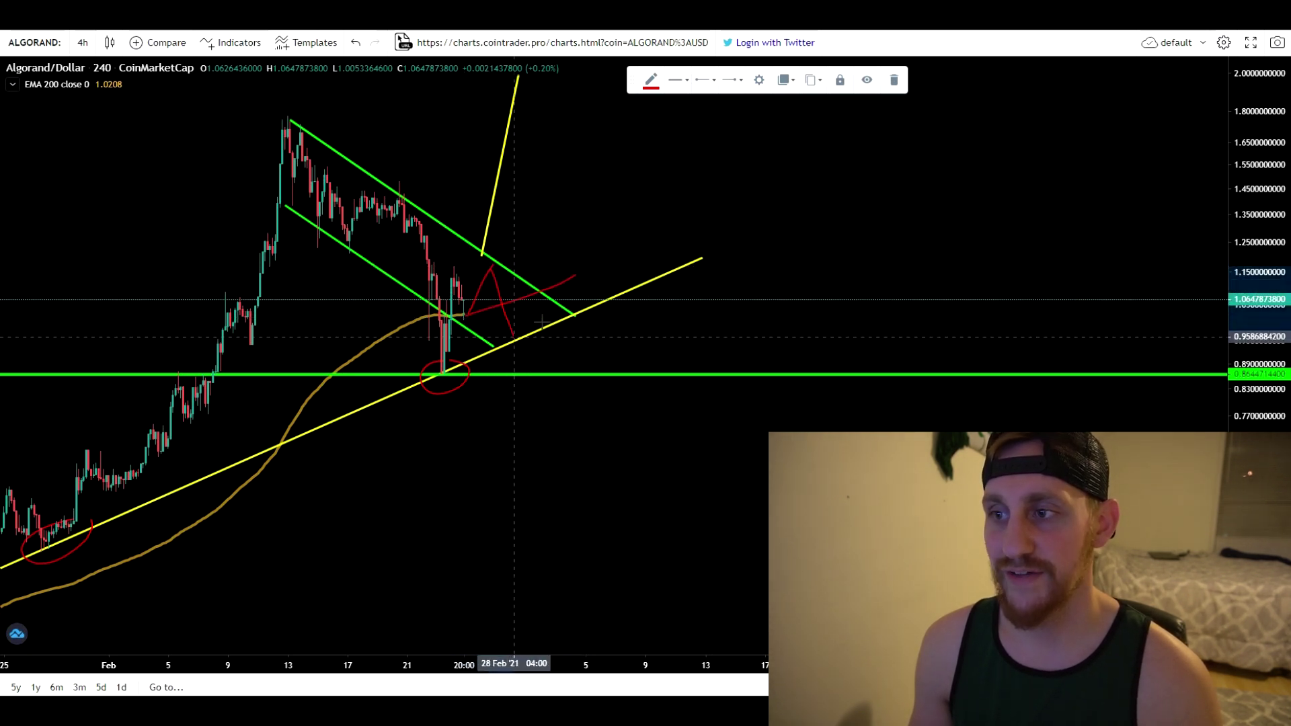
mouse_move(544, 319)
left_mouse_down()
mouse_move(595, 212)
mouse_move(536, 221)
left_mouse_up()
left_click(463, 304)
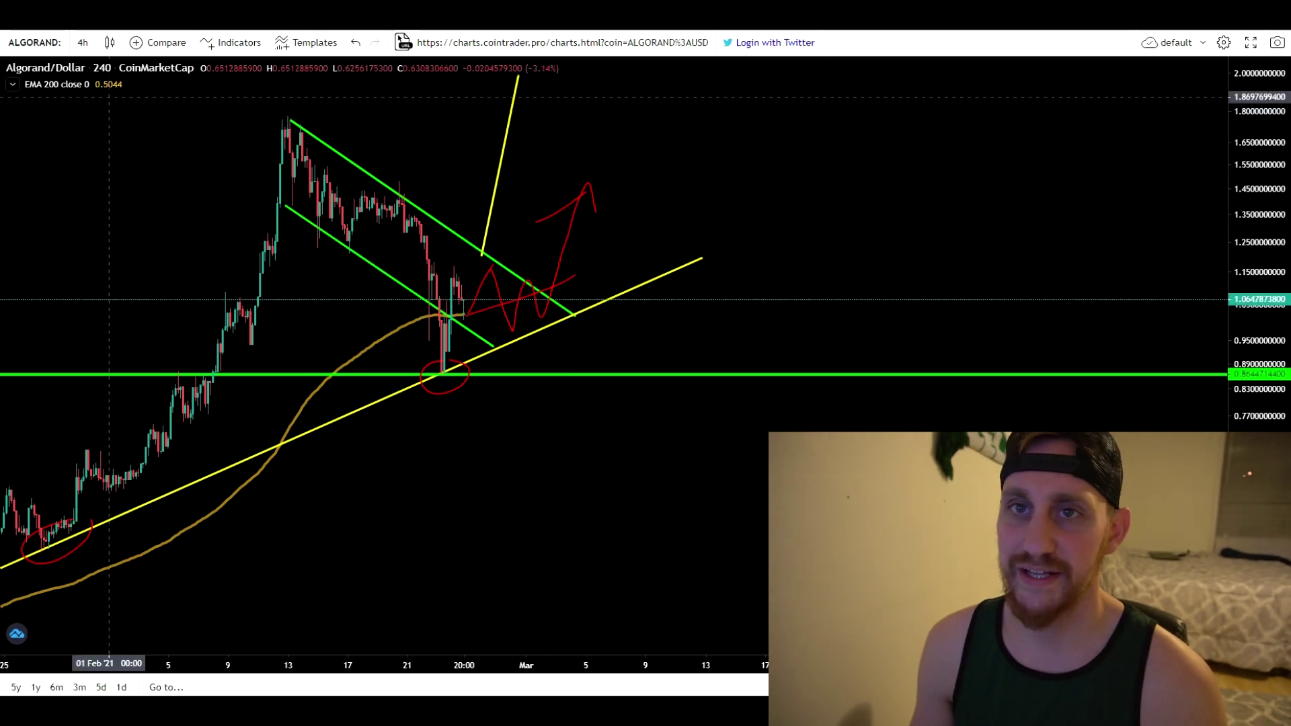
Examine the red projected price path in relation to the channel, the green support level and the earlier circled bounces
left_click(2, 44)
left_click(33, 46)
left_click_drag(403, 487, 542, 479)
scroll(624, 468, "down", 8)
scroll(620, 444, "up", 10)
scroll(593, 425, "down", 5)
scroll(605, 377, "up", 4)
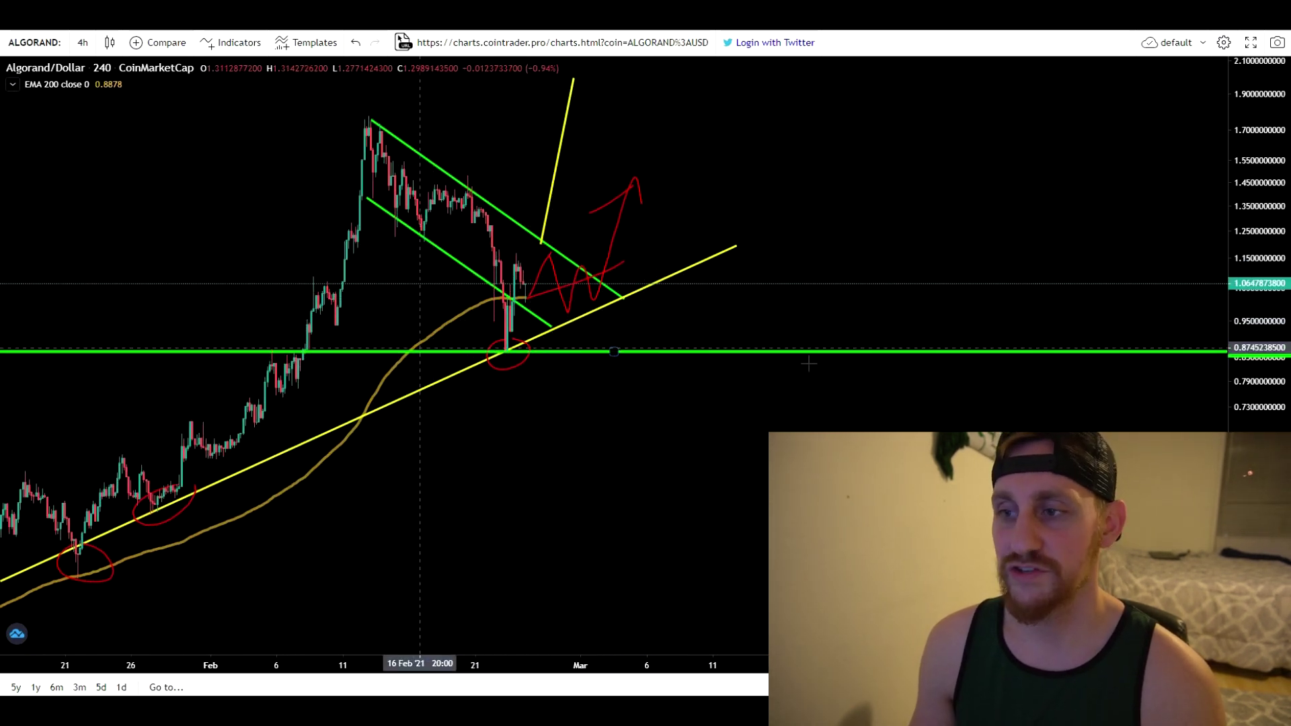
left_click_drag(472, 411, 515, 412)
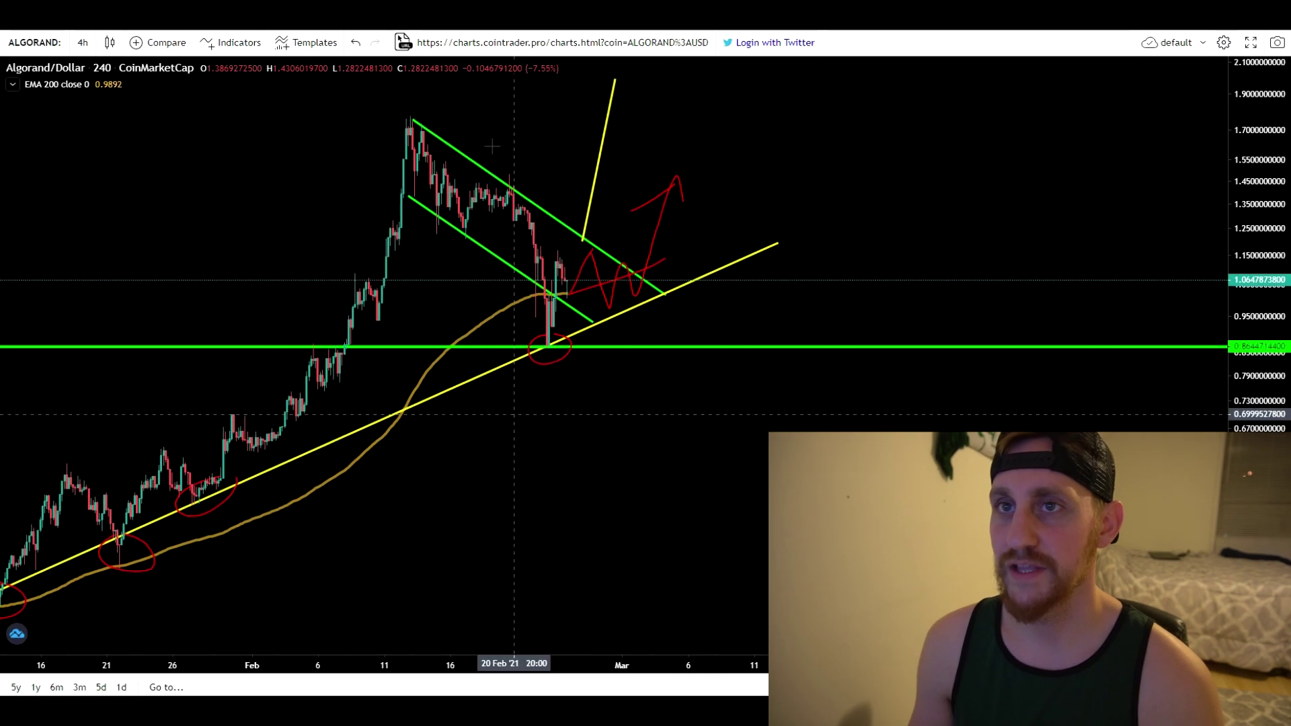
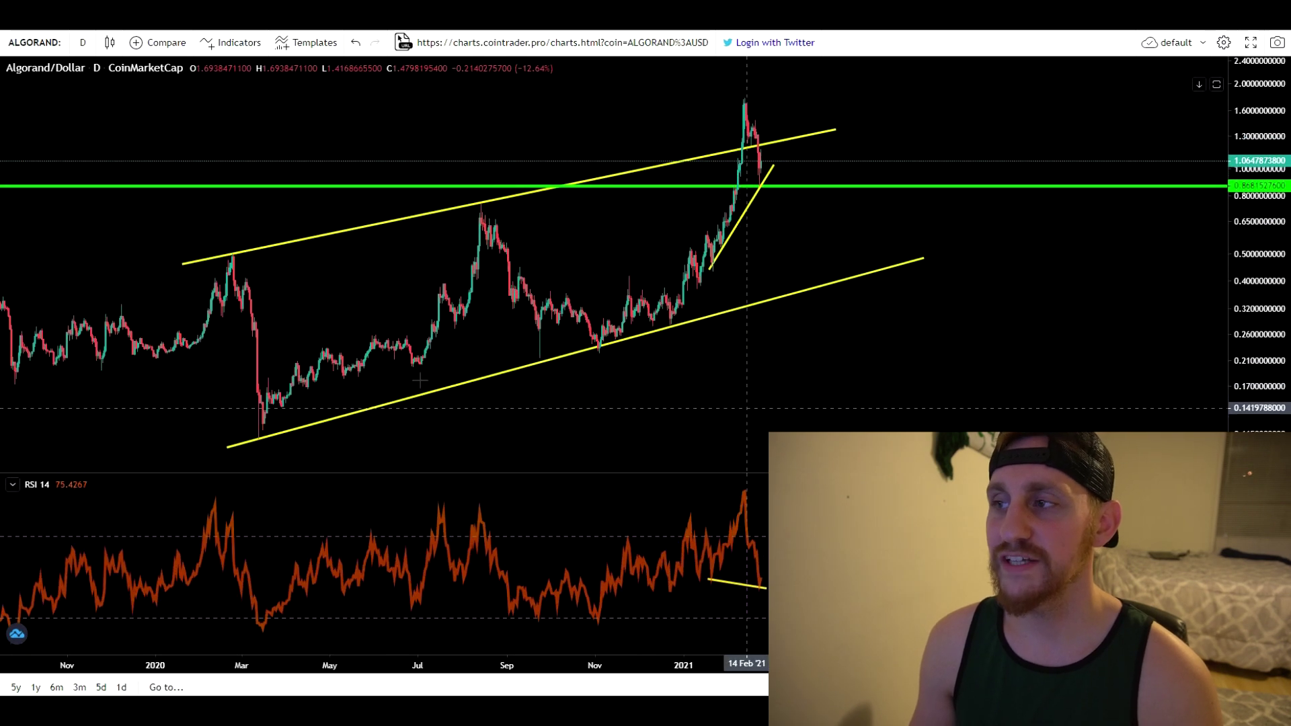
Examine the daily chart's rising yellow channel, comparing the 2020 highs at its upper line with the February 2021 move above it
left_click_drag(420, 380, 405, 380)
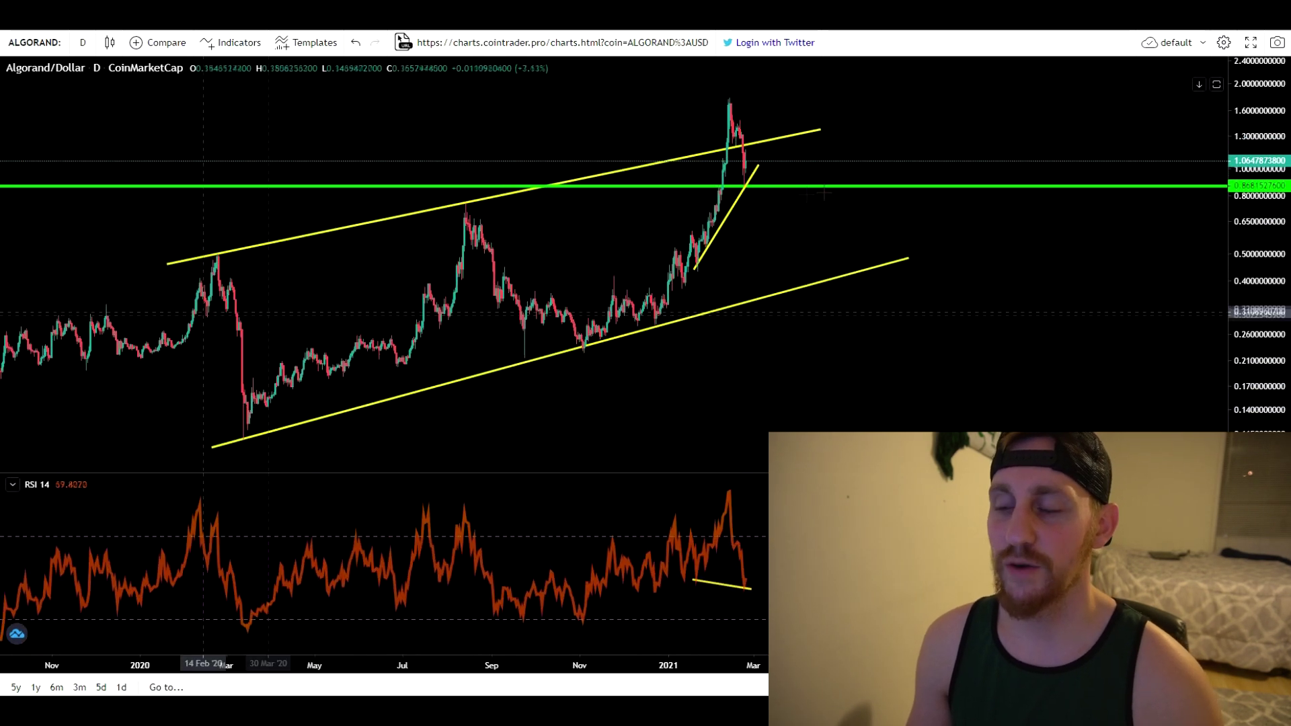
left_click(217, 260)
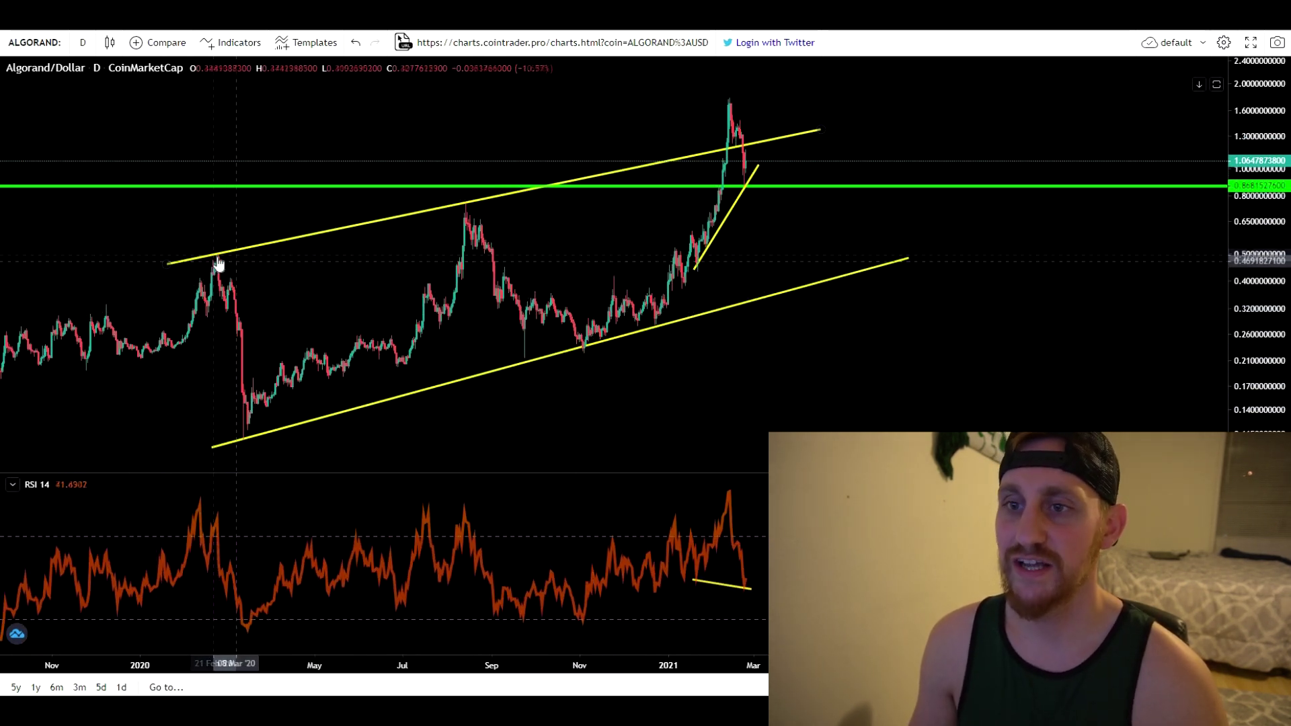
left_click(471, 214)
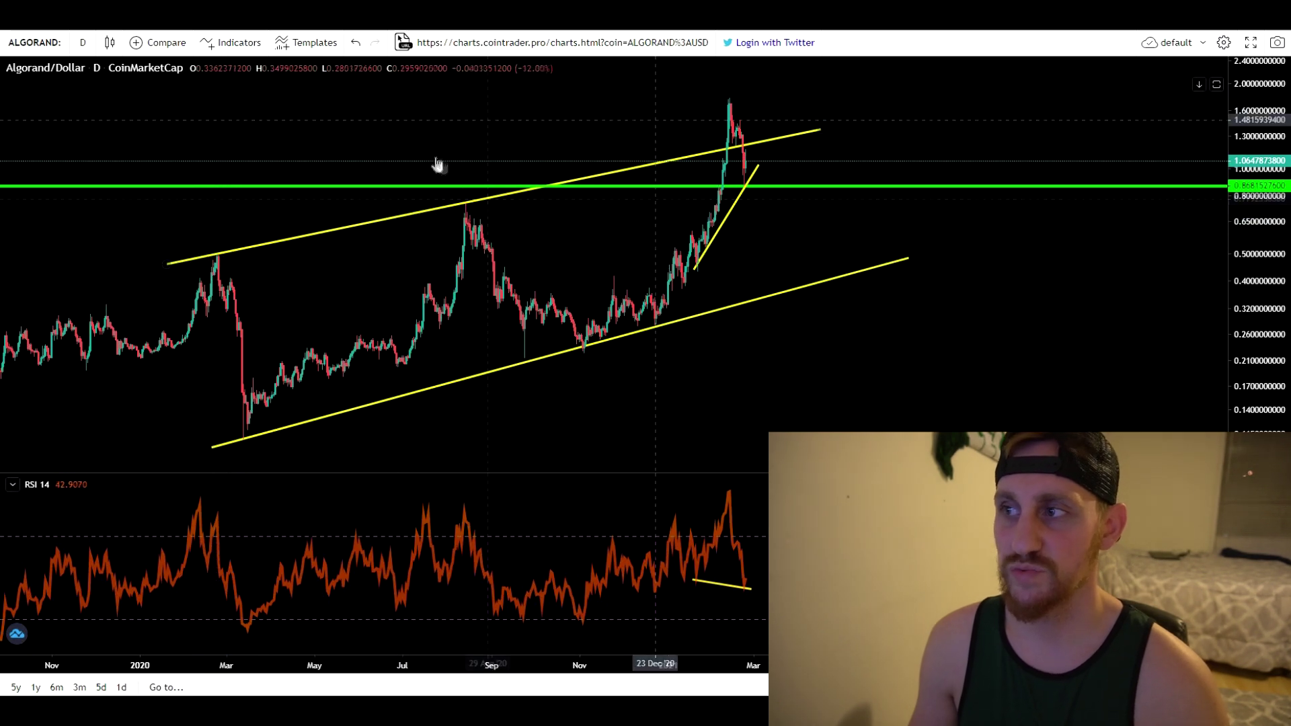
scroll(442, 166, "up", 3)
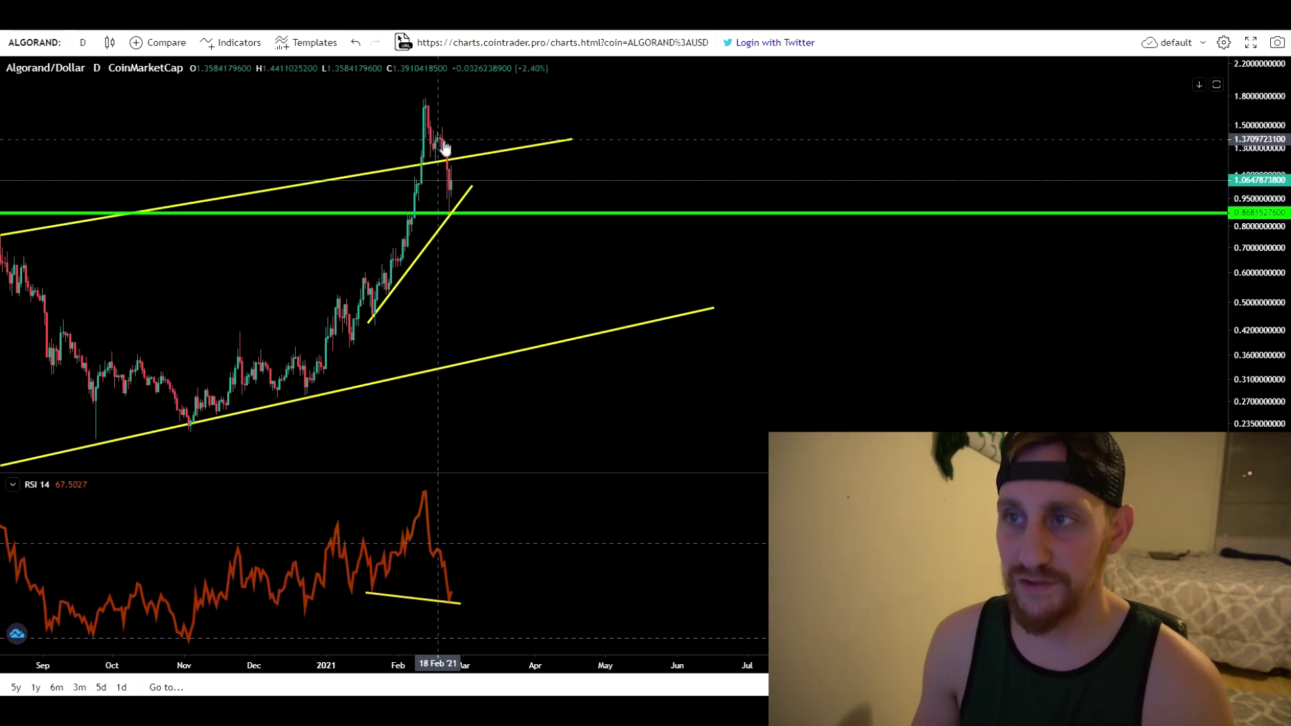
left_click_drag(519, 182, 825, 175)
scroll(501, 218, "down", 4)
scroll(502, 235, "up", 2)
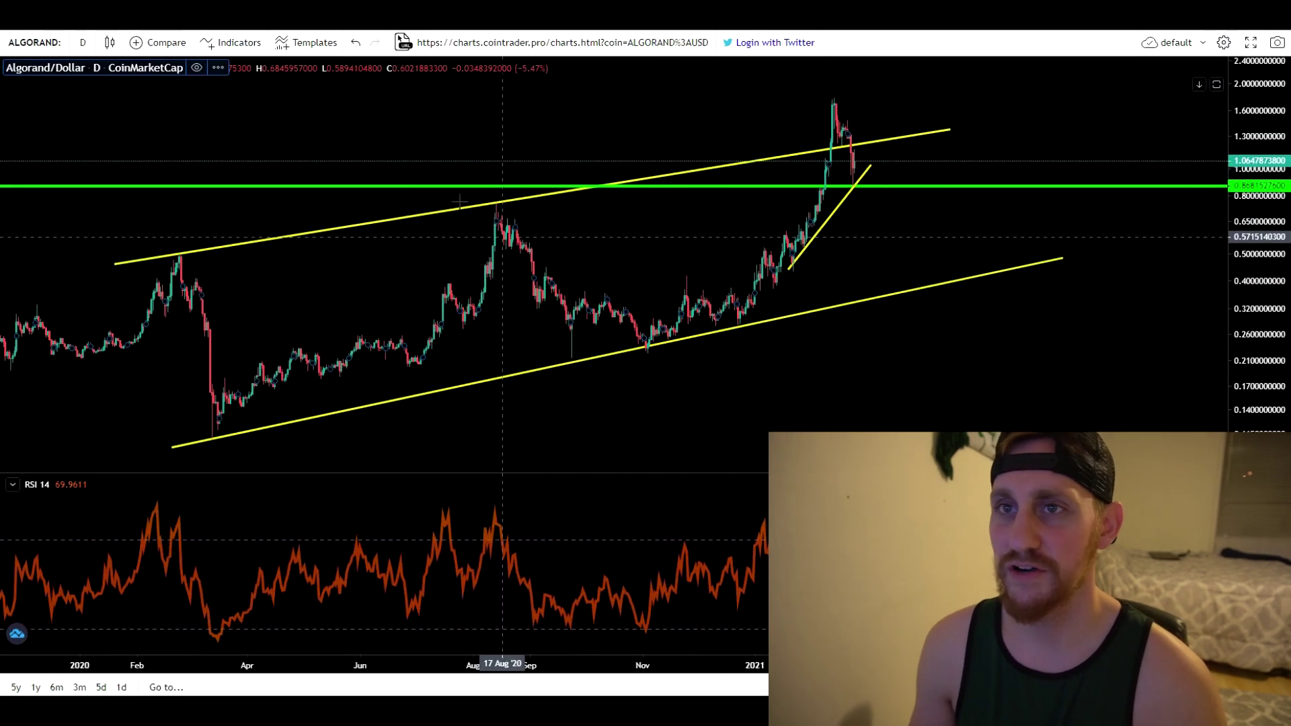
scroll(785, 166, "up", 4)
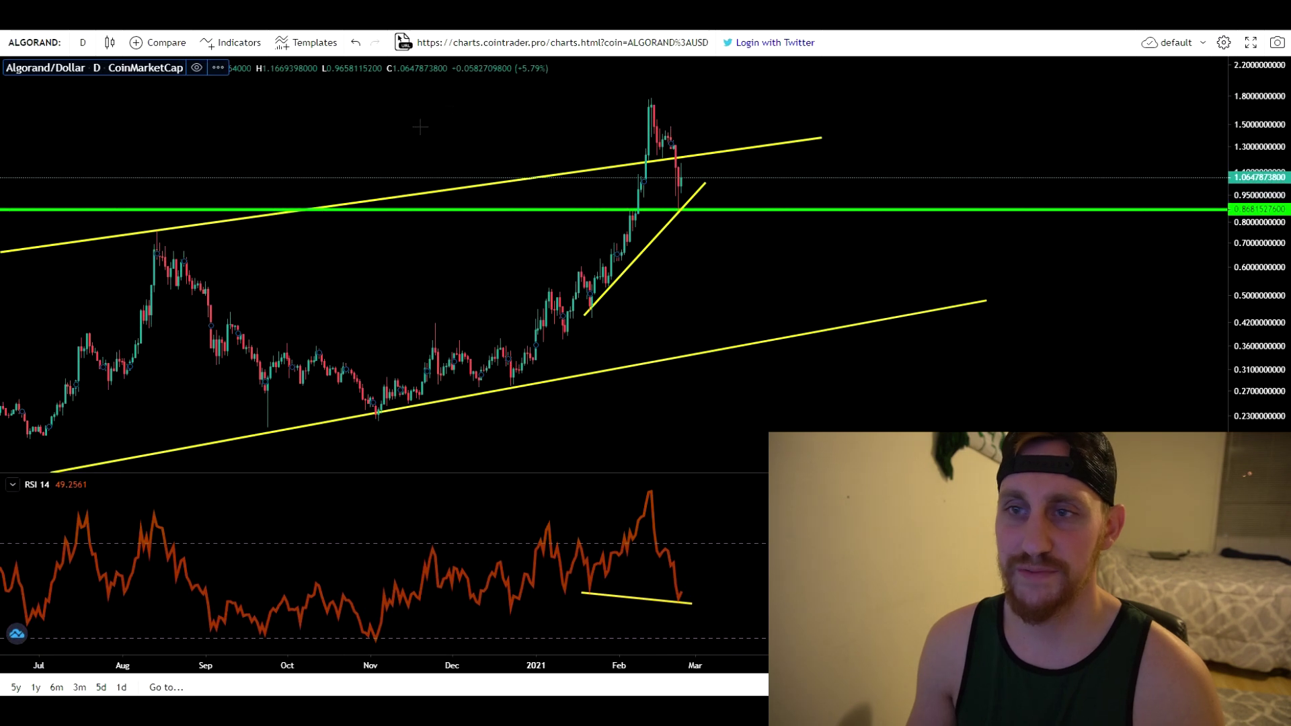
Measure the percentage drop from the February 2021 high down to the green horizontal level on the daily chart
scroll(410, 161, "up", 3)
left_click(562, 213)
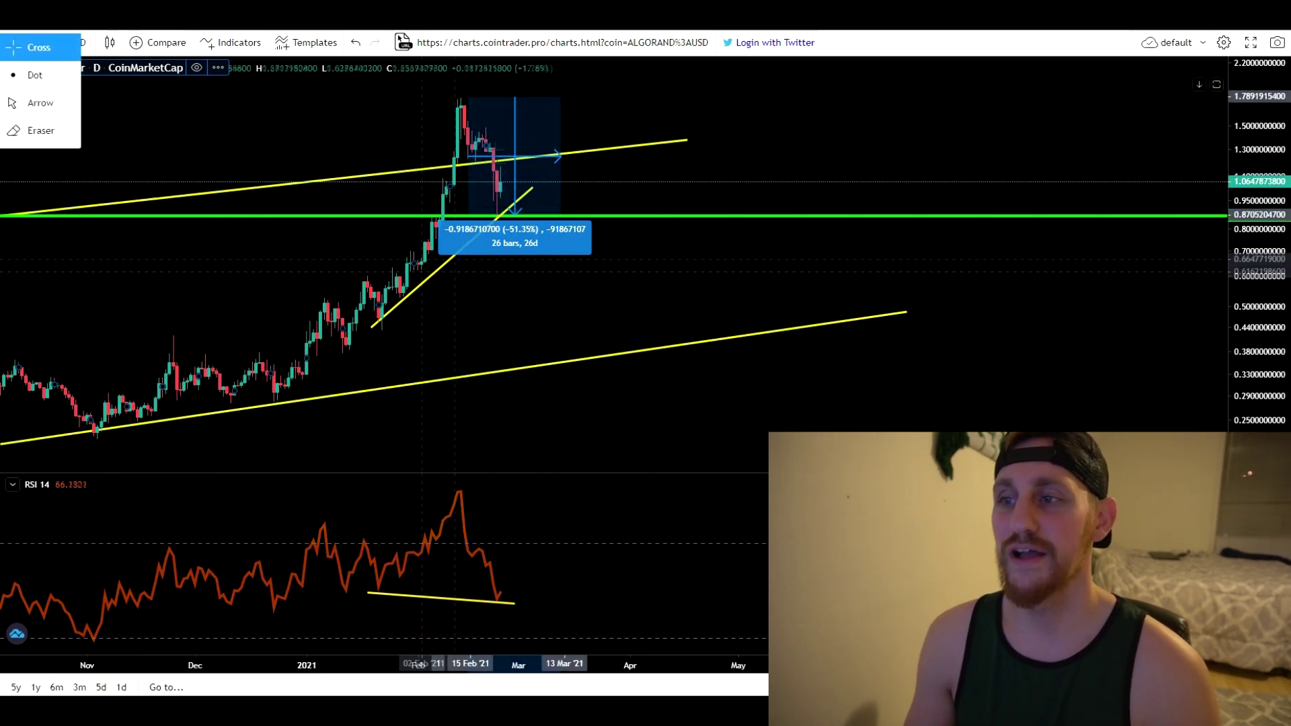
left_click(478, 191)
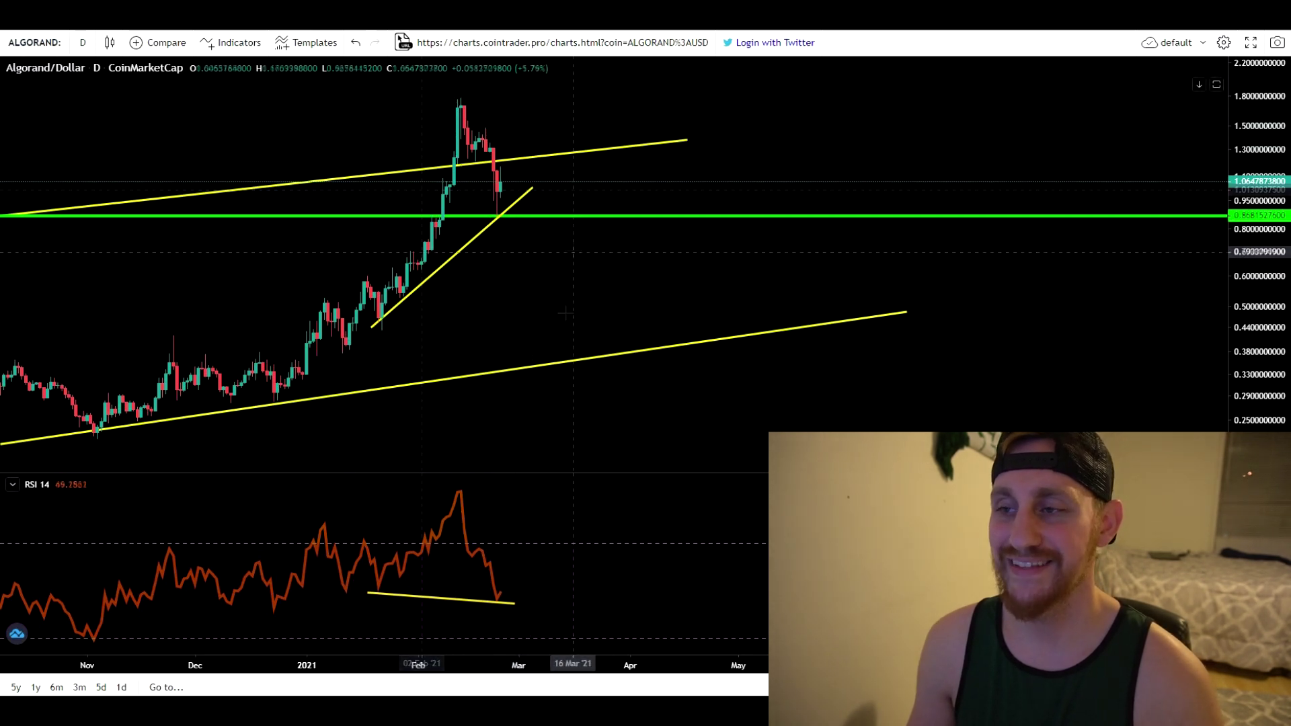
Circle in red the two RSI lows on the yellow line and the matching January and February price lows, and undo the circles
left_click_drag(533, 444, 451, 444)
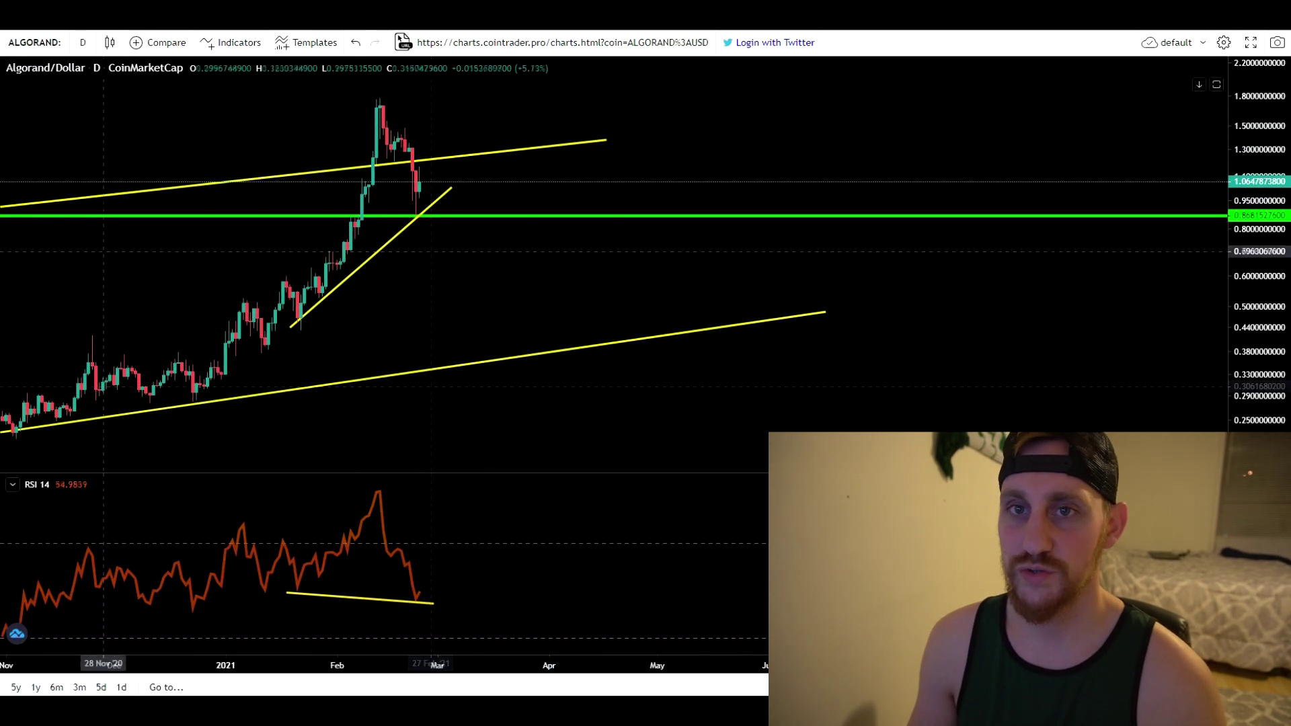
left_click(1, 122)
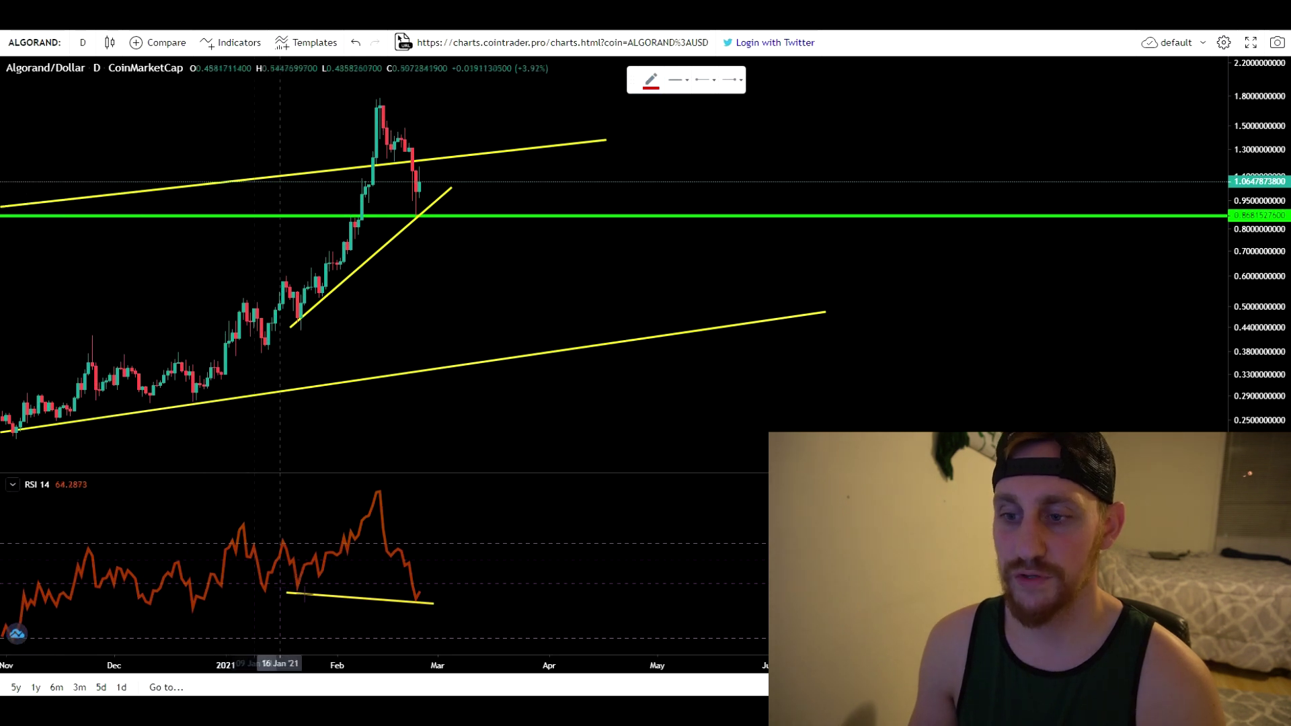
left_click_drag(301, 577, 424, 600)
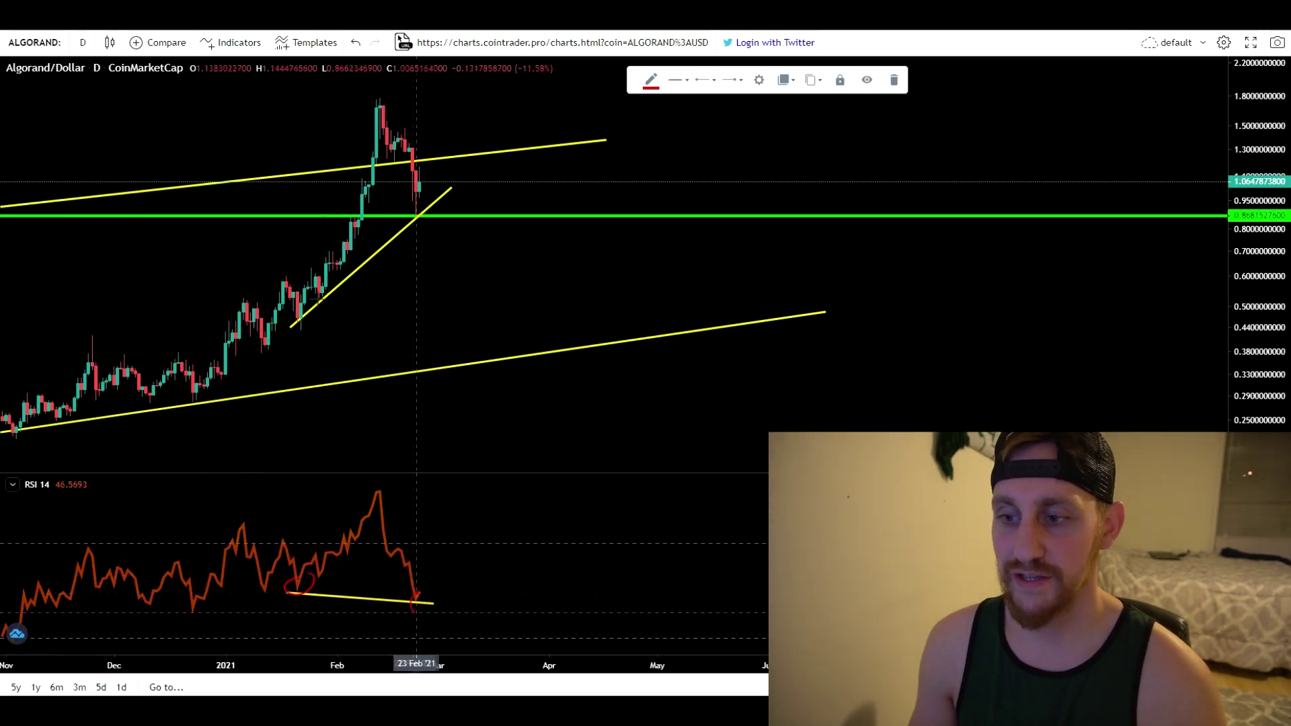
mouse_move(305, 303)
left_mouse_down()
mouse_move(281, 324)
mouse_move(308, 310)
left_mouse_up()
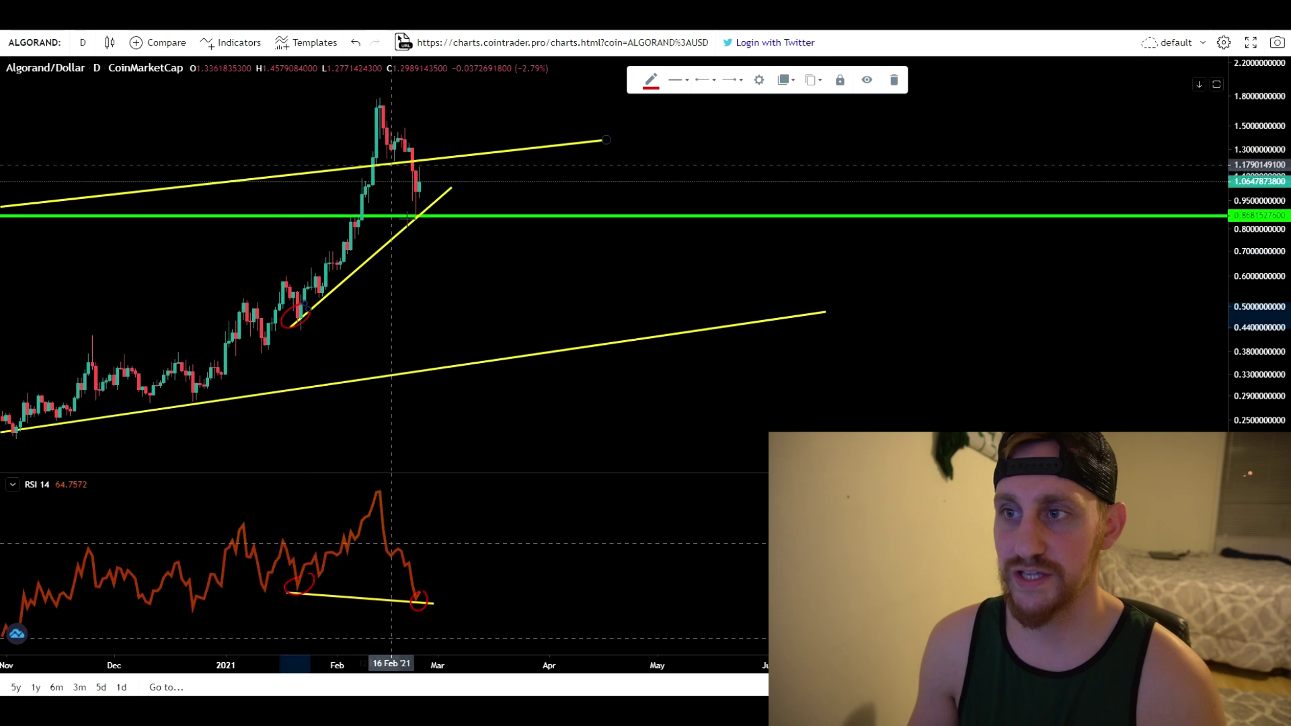
mouse_move(417, 182)
left_mouse_down()
mouse_move(395, 213)
mouse_move(411, 187)
left_mouse_up()
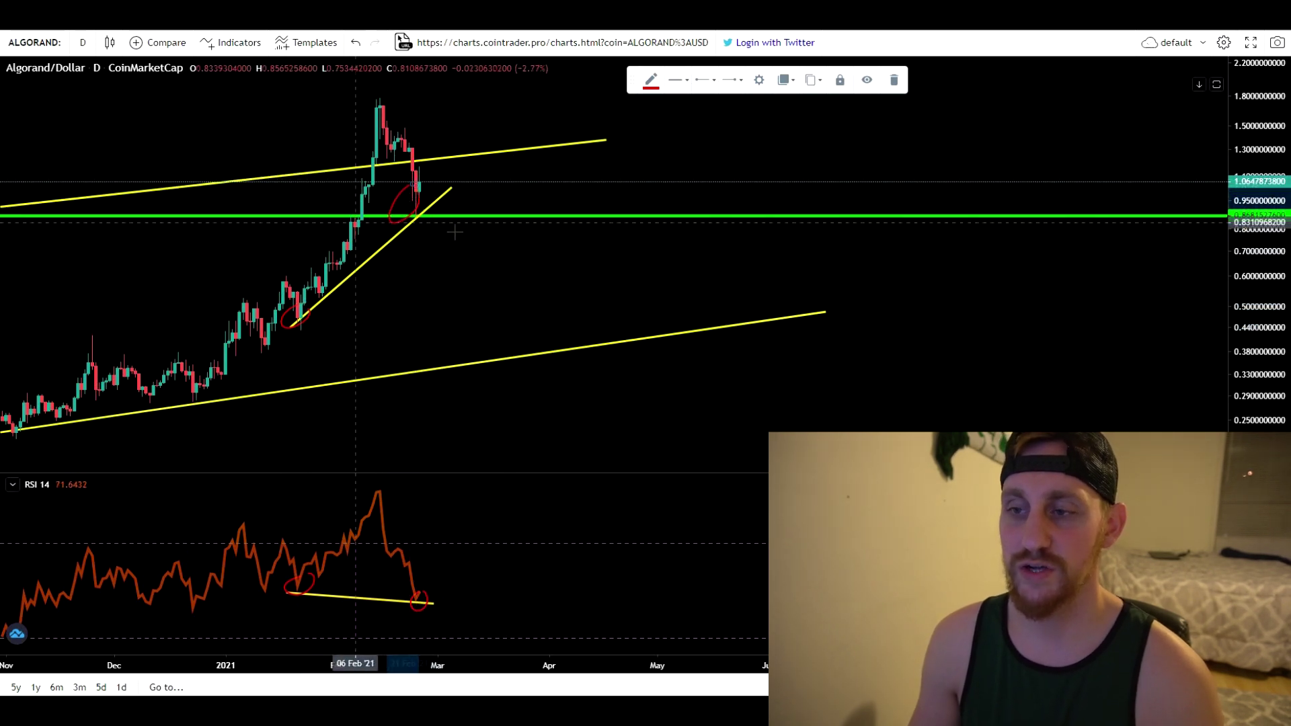
key("ctrl+z")
key("ctrl+z")
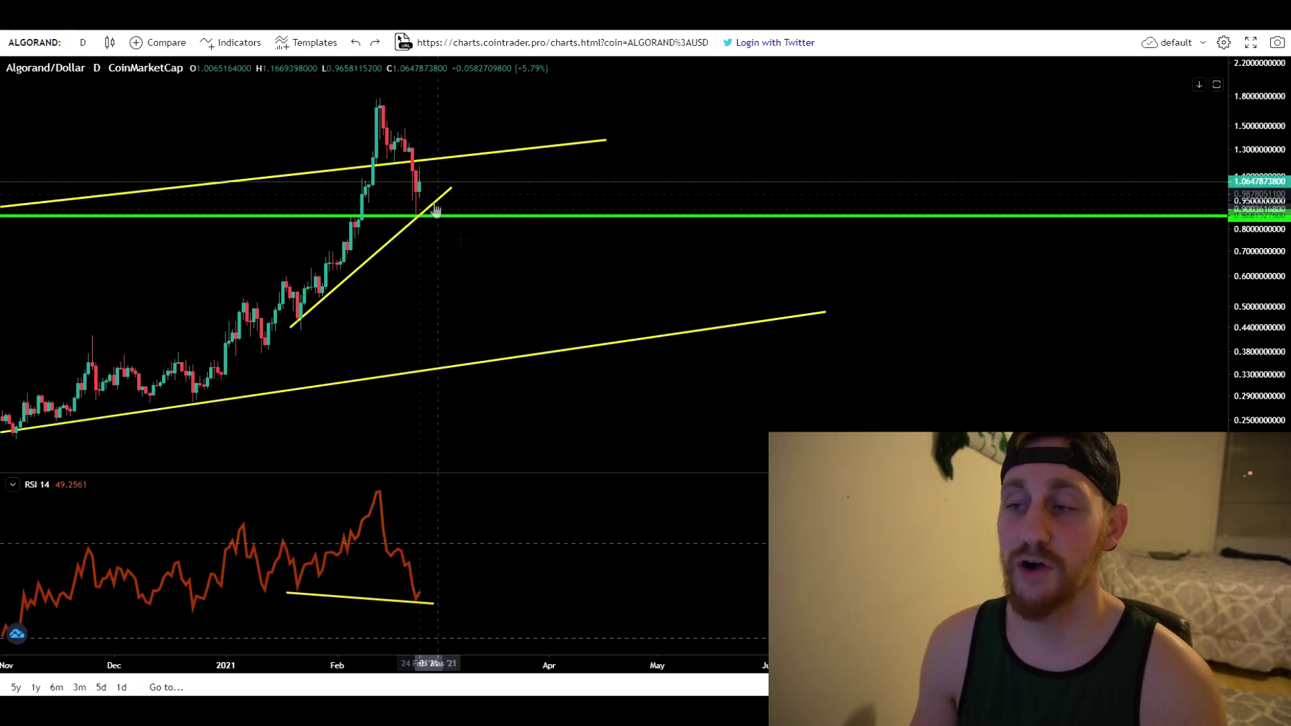
Examine the latest daily candles between the channel's upper yellow line and the green support level
left_click_drag(634, 284, 803, 281)
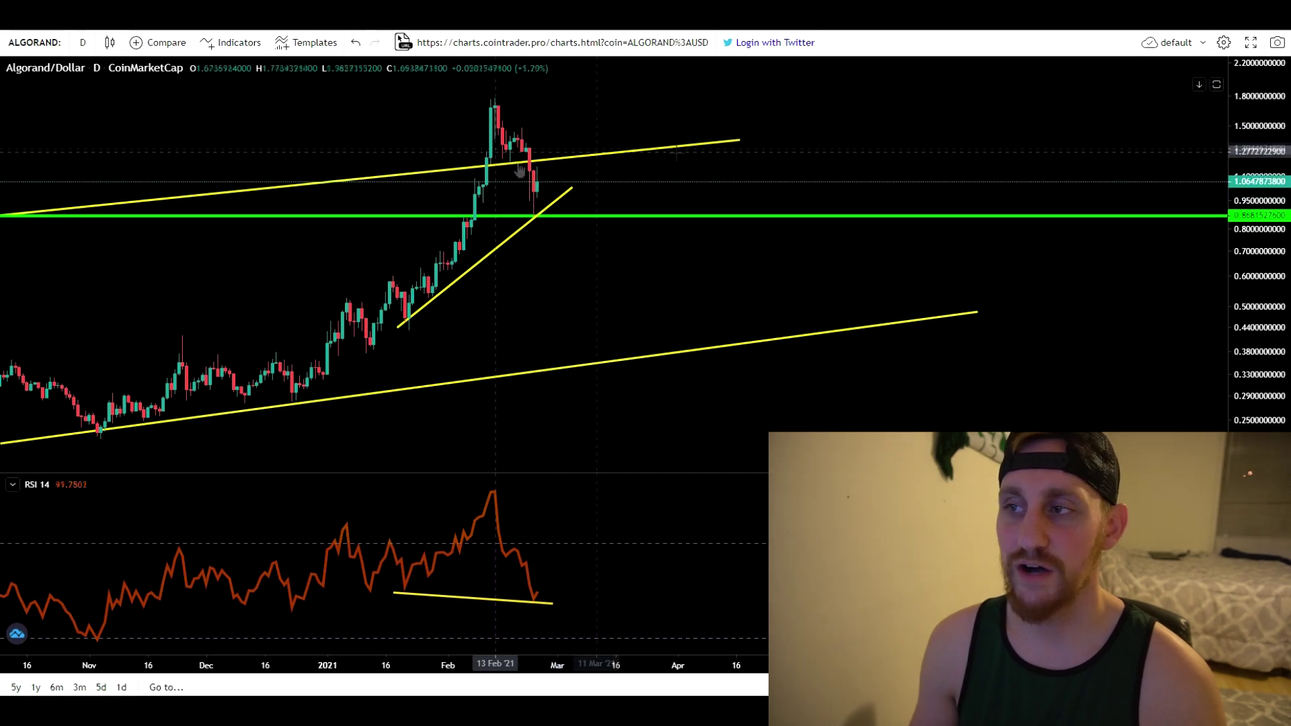
scroll(668, 179, "down", 3)
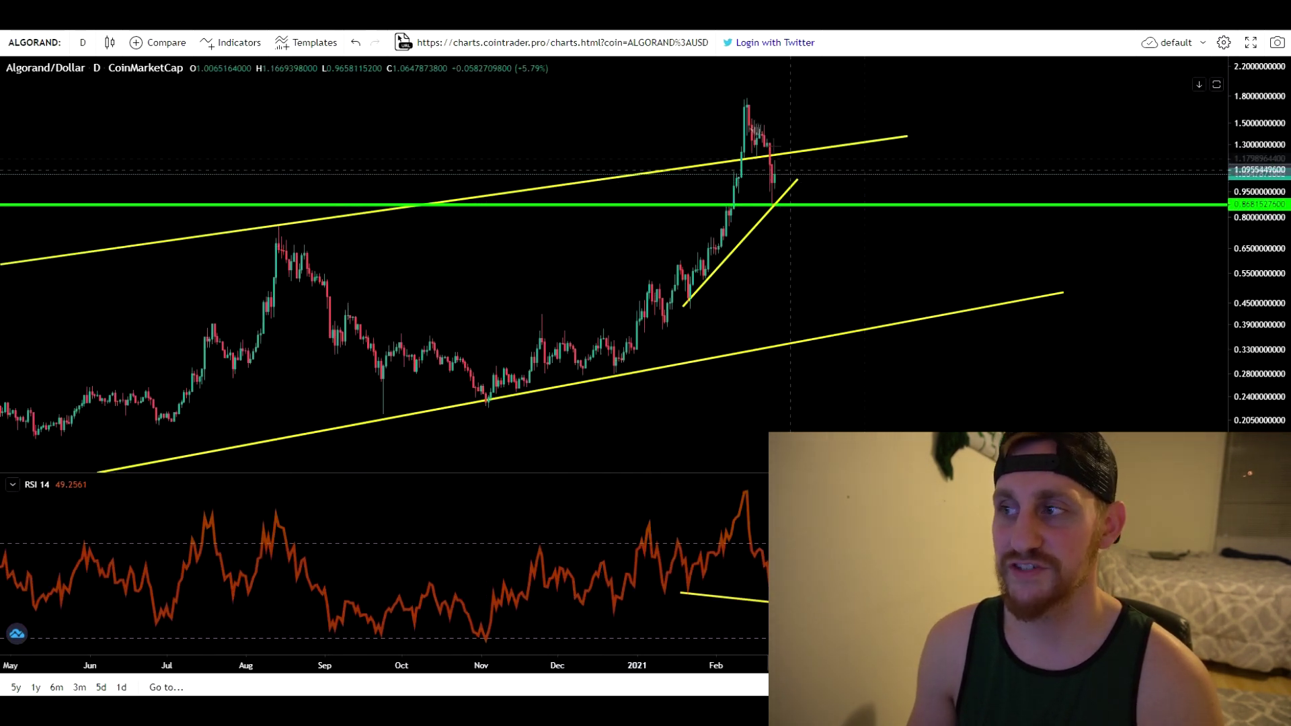
left_click_drag(740, 377, 619, 384)
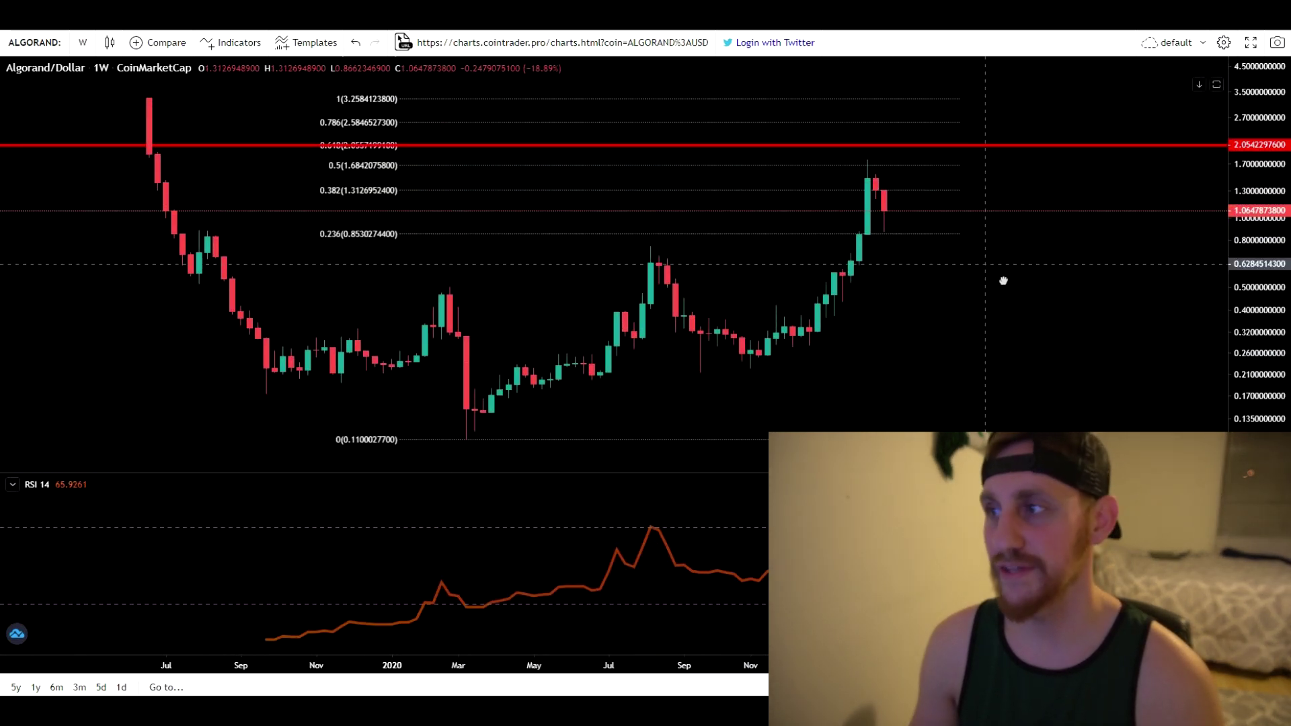
Examine the weekly chart's Fibonacci retracement levels, the red horizontal resistance line and the RSI against recent price action
scroll(1015, 274, "up", 2)
left_click_drag(1029, 283, 996, 295)
scroll(784, 179, "down", 3)
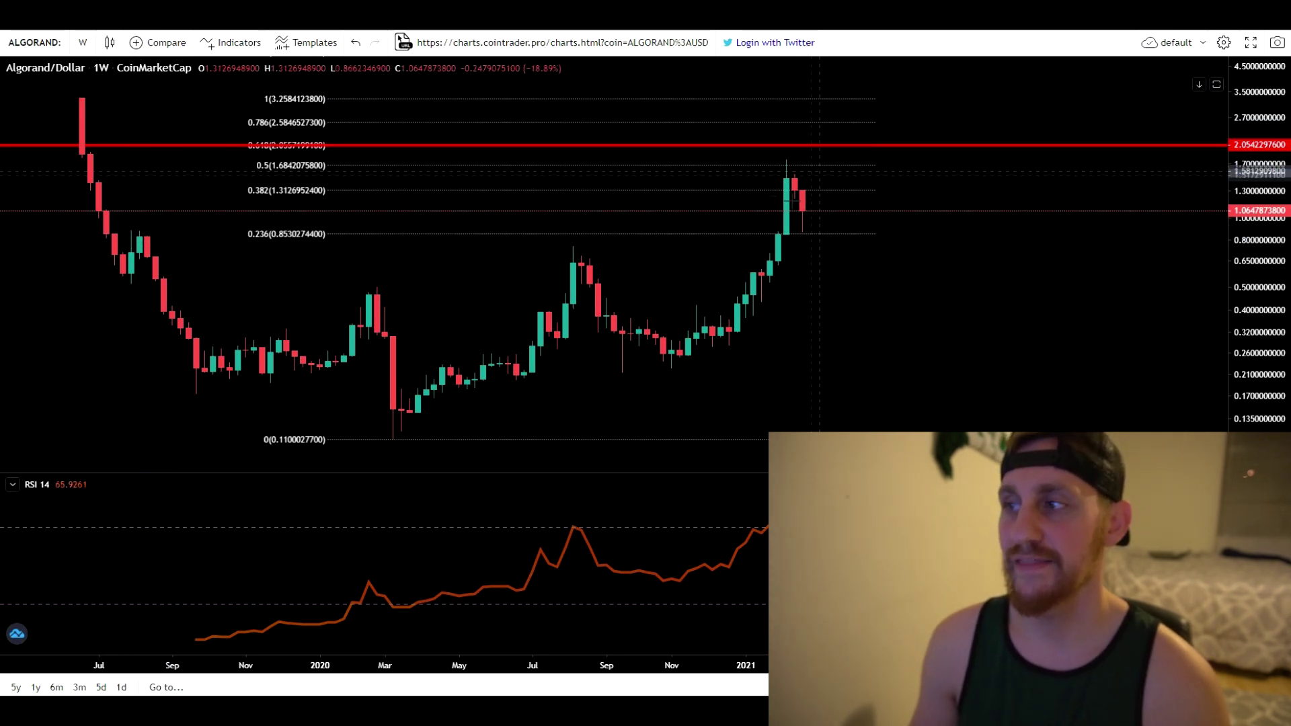
scroll(773, 195, "up", 2)
scroll(773, 195, "down", 2)
left_click_drag(754, 137, 710, 142)
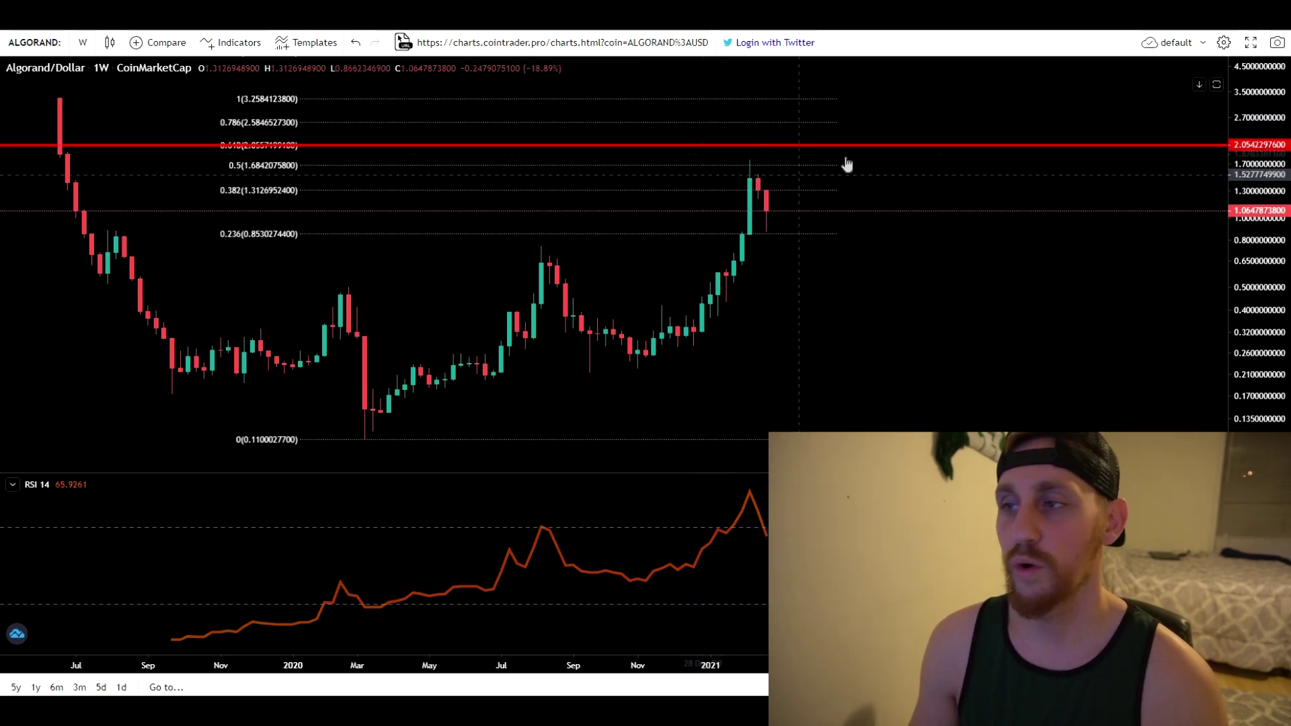
left_click_drag(753, 525, 645, 485)
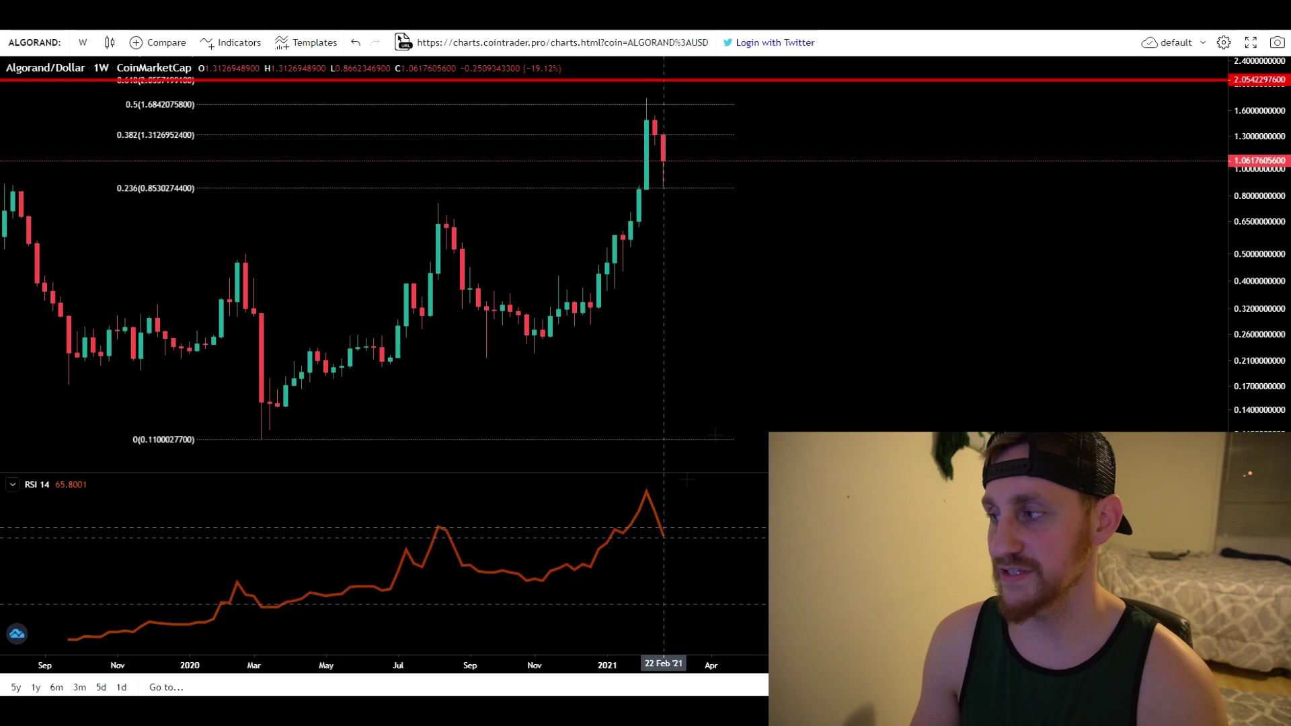
scroll(769, 341, "down", 2)
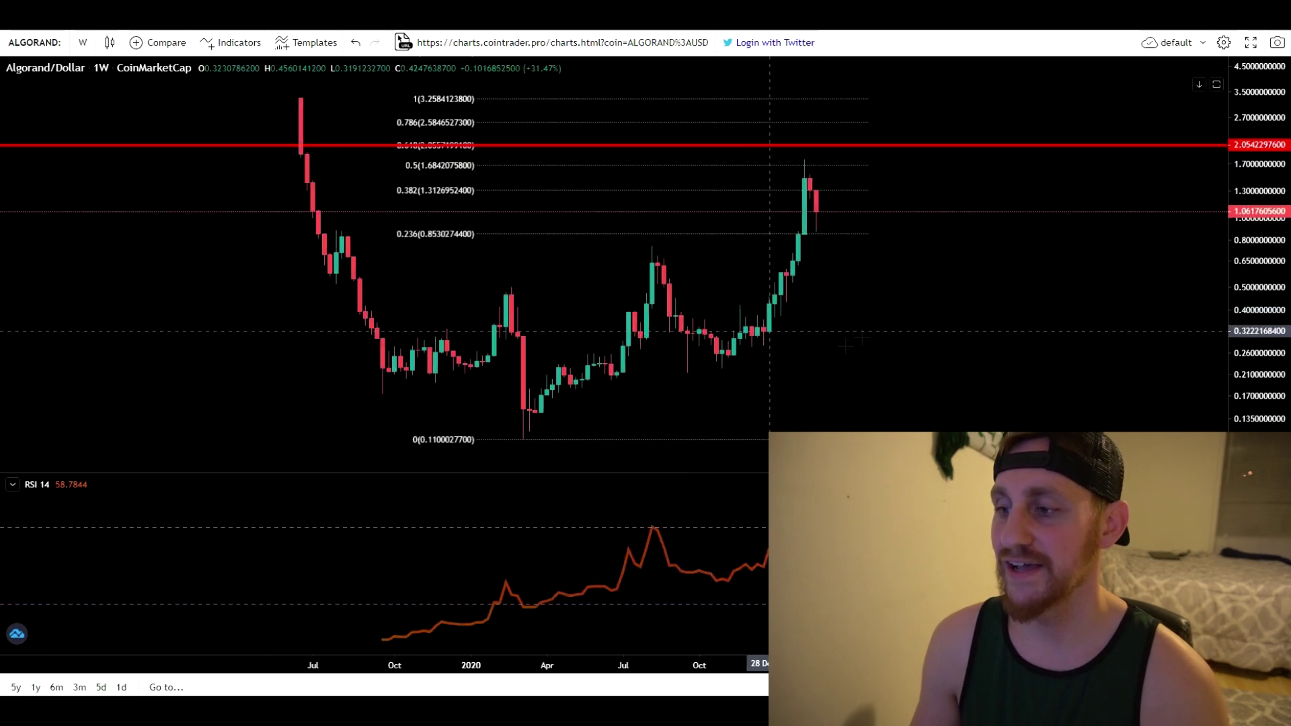
left_click_drag(717, 367, 632, 535)
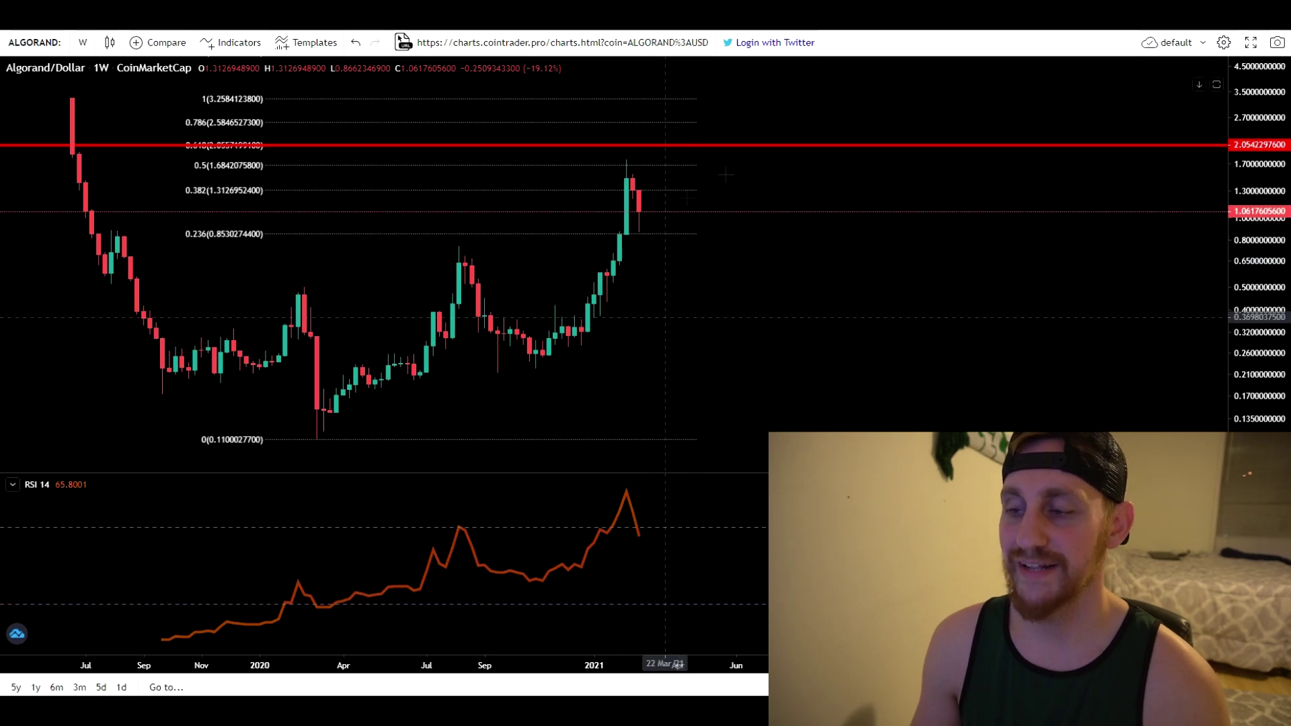
Measure the percentage drop from the February 2021 high down to the current price on the daily Algorand/Dollar chart
left_click_drag(803, 264, 877, 271)
scroll(807, 266, "up", 5)
left_click_drag(764, 287, 1008, 263)
scroll(651, 307, "up", 3)
scroll(651, 306, "down", 5)
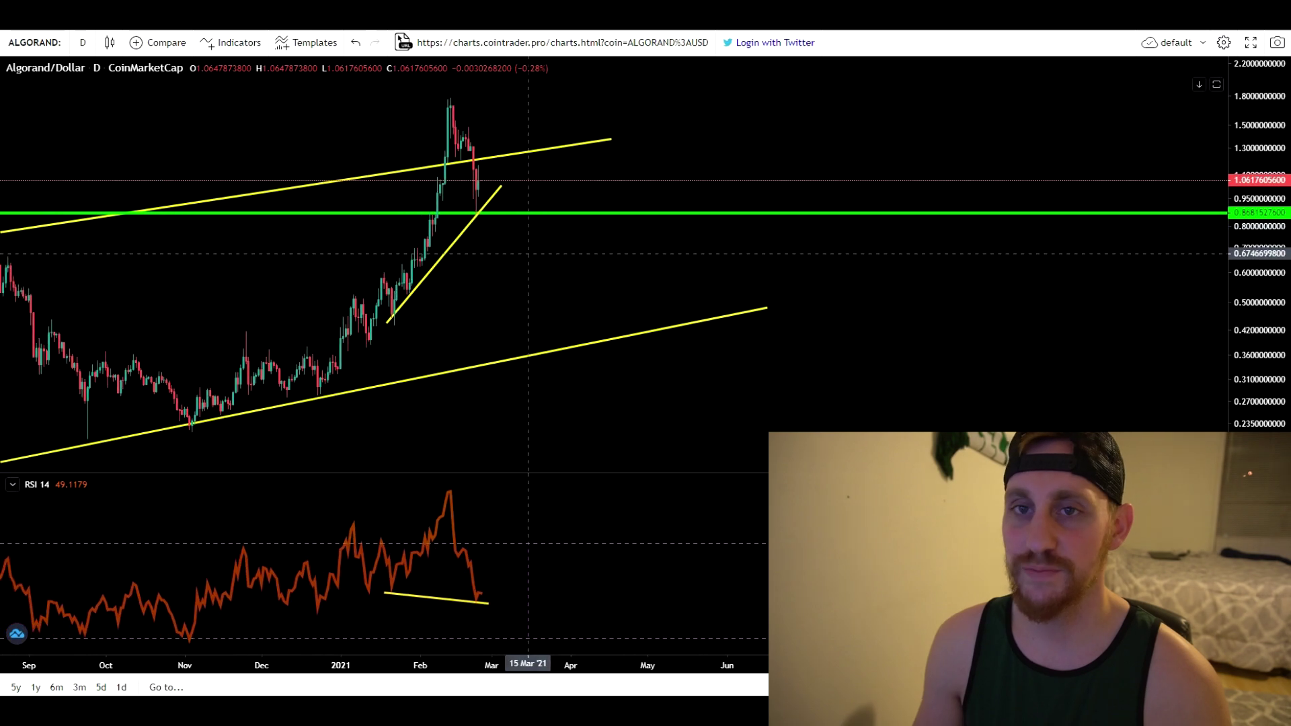
left_click_drag(469, 99, 541, 209)
left_click(1, 47)
left_click(673, 385)
left_click(674, 386)
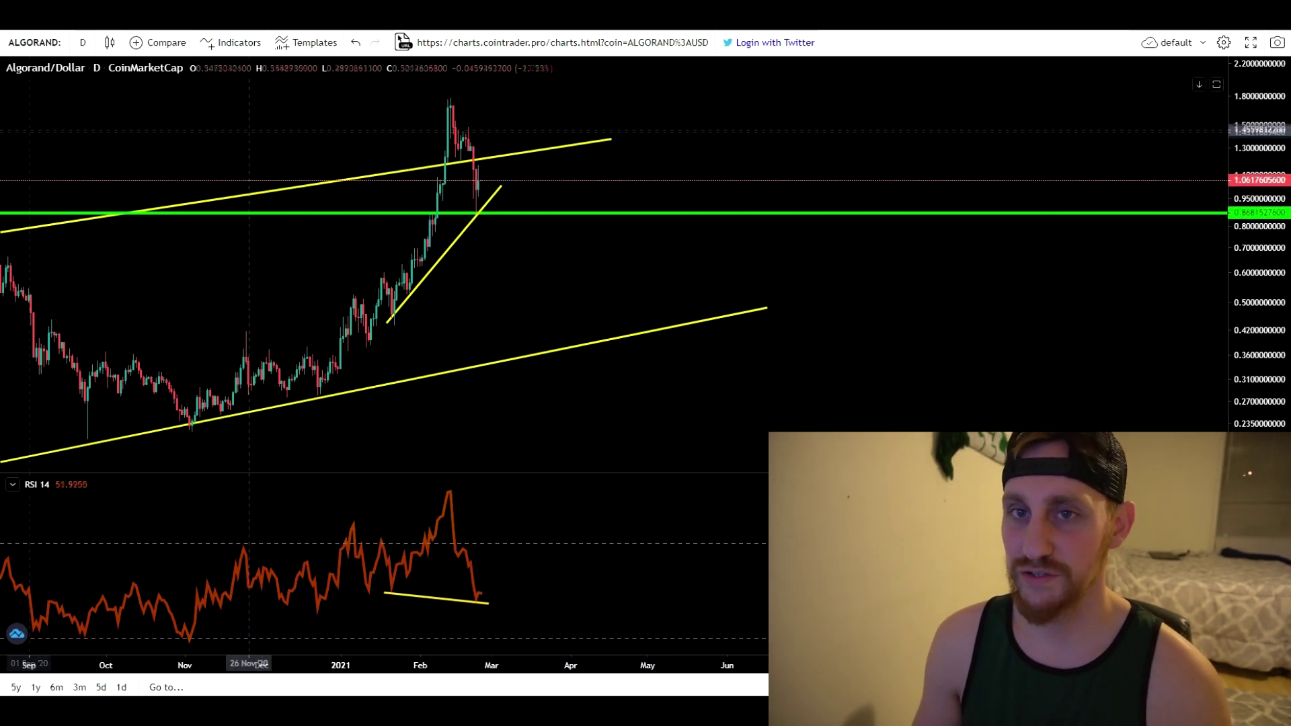
left_click_drag(452, 100, 535, 179)
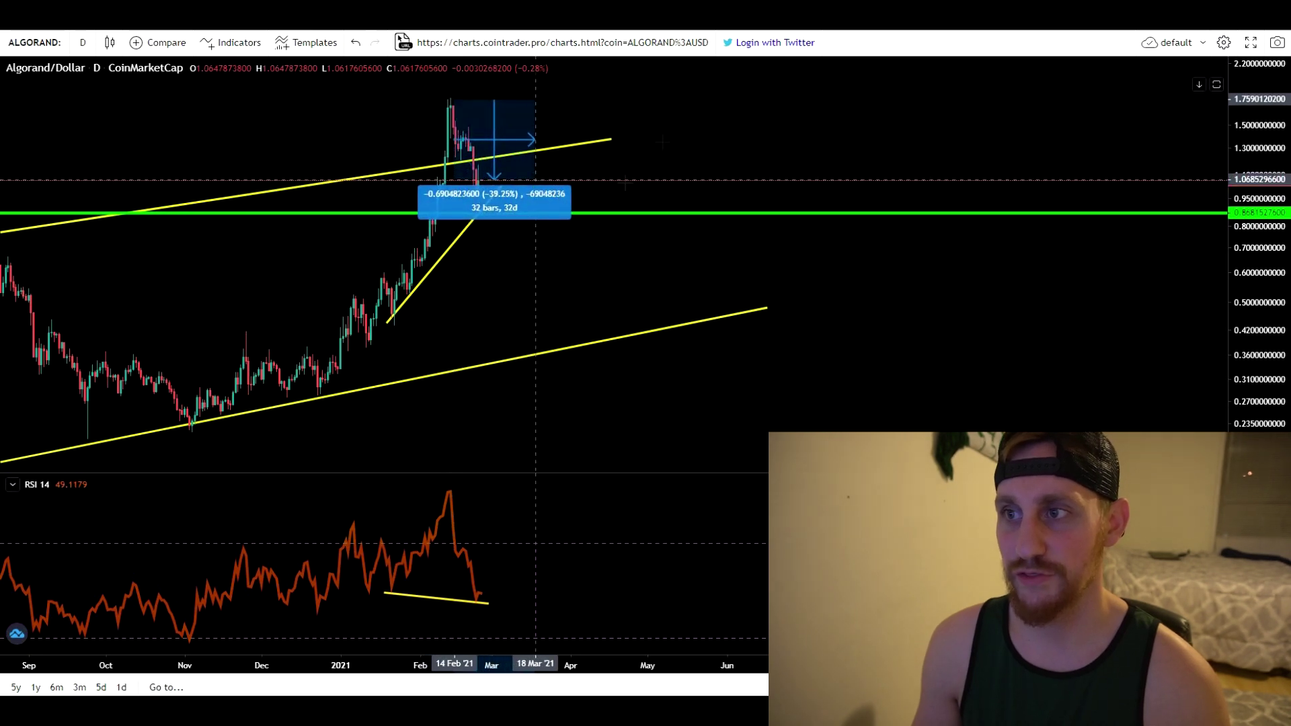
left_click(665, 140)
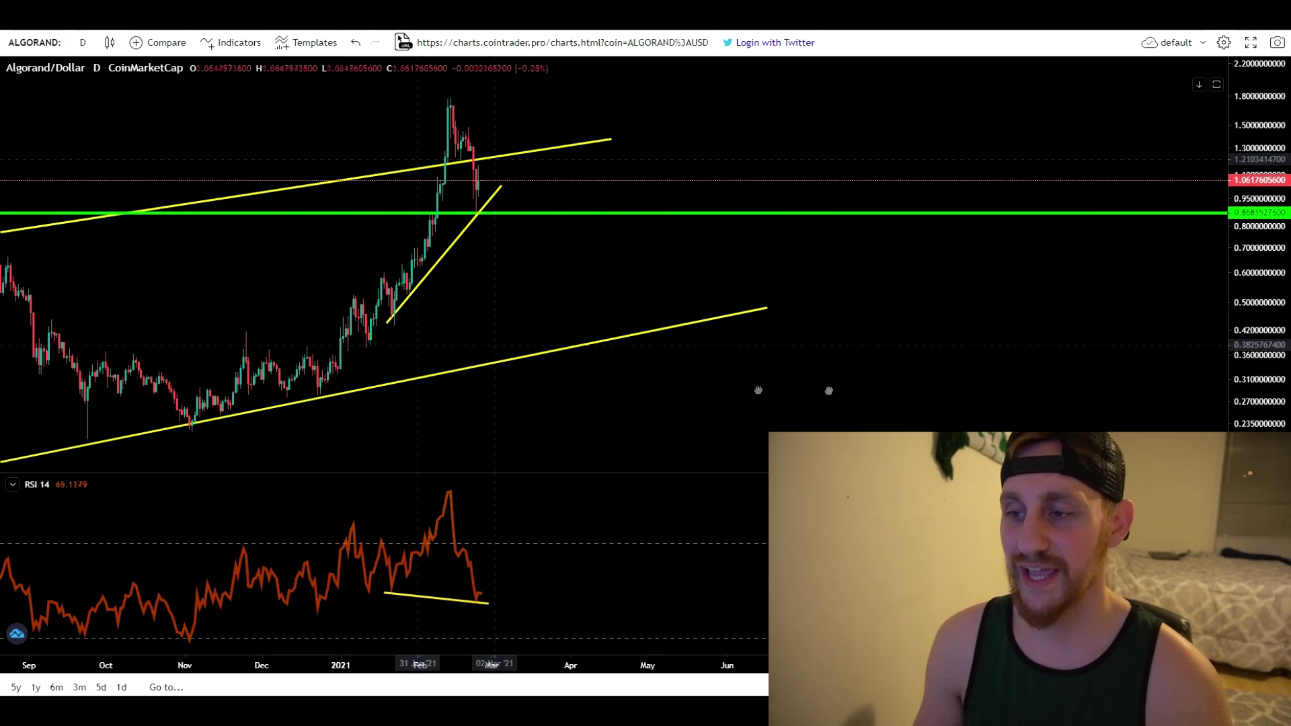
Switch to the weekly Bitcoin/Dominance chart and examine price against the magenta descending trendline and the green and red horizontal levels
left_click_drag(576, 402, 635, 373)
key("ctrl+Tab")
left_click_drag(905, 348, 585, 367)
scroll(558, 354, "down", 3)
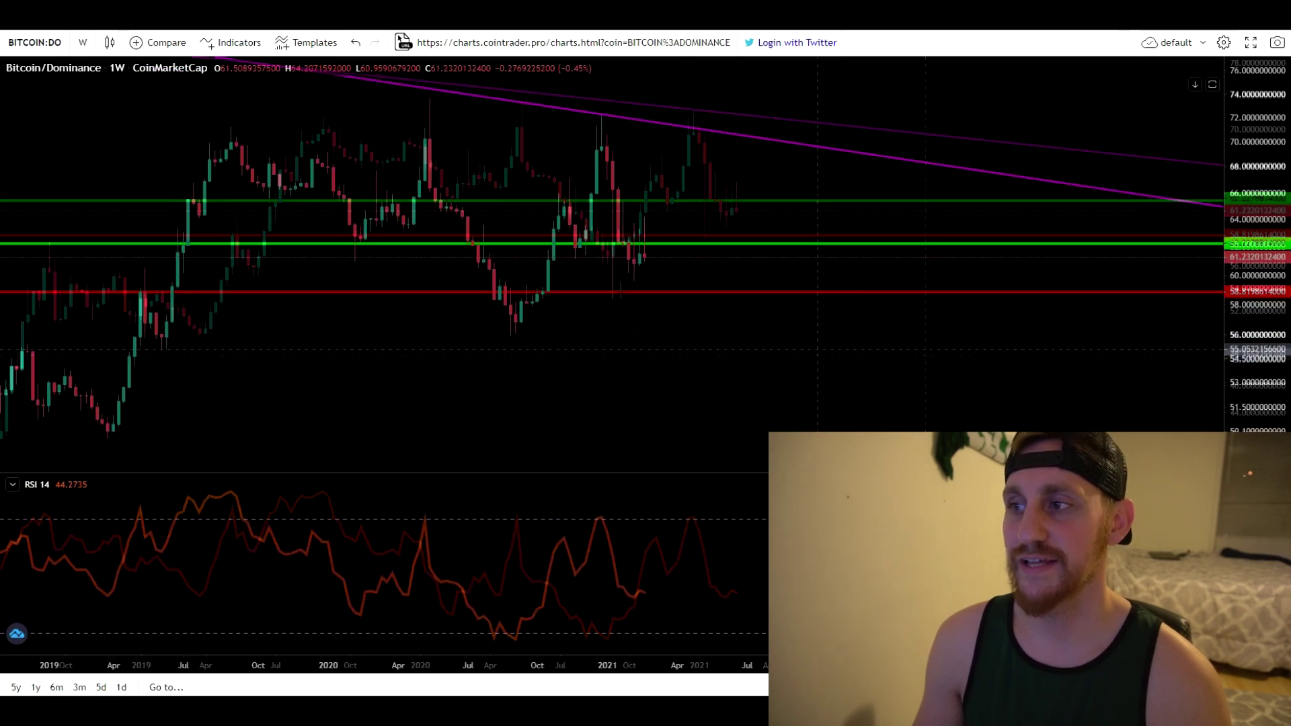
left_click_drag(635, 331, 567, 285)
scroll(574, 337, "down", 2)
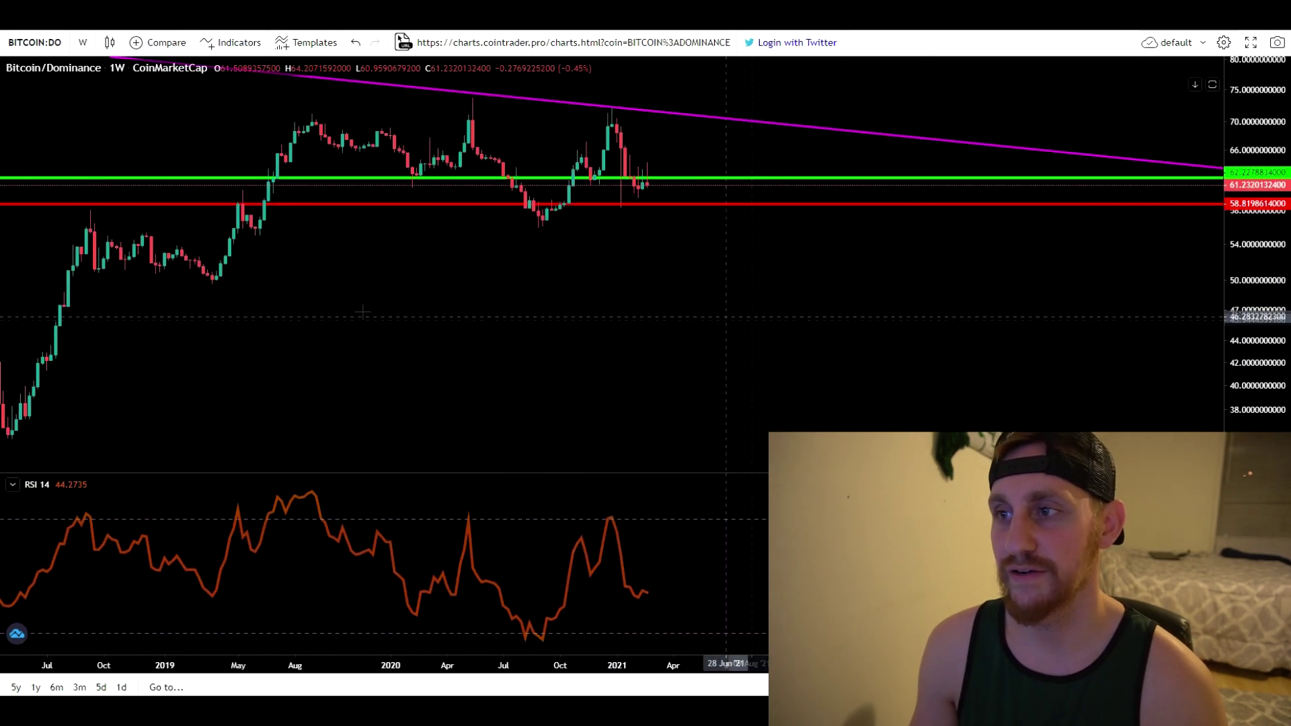
scroll(484, 299, "up", 2)
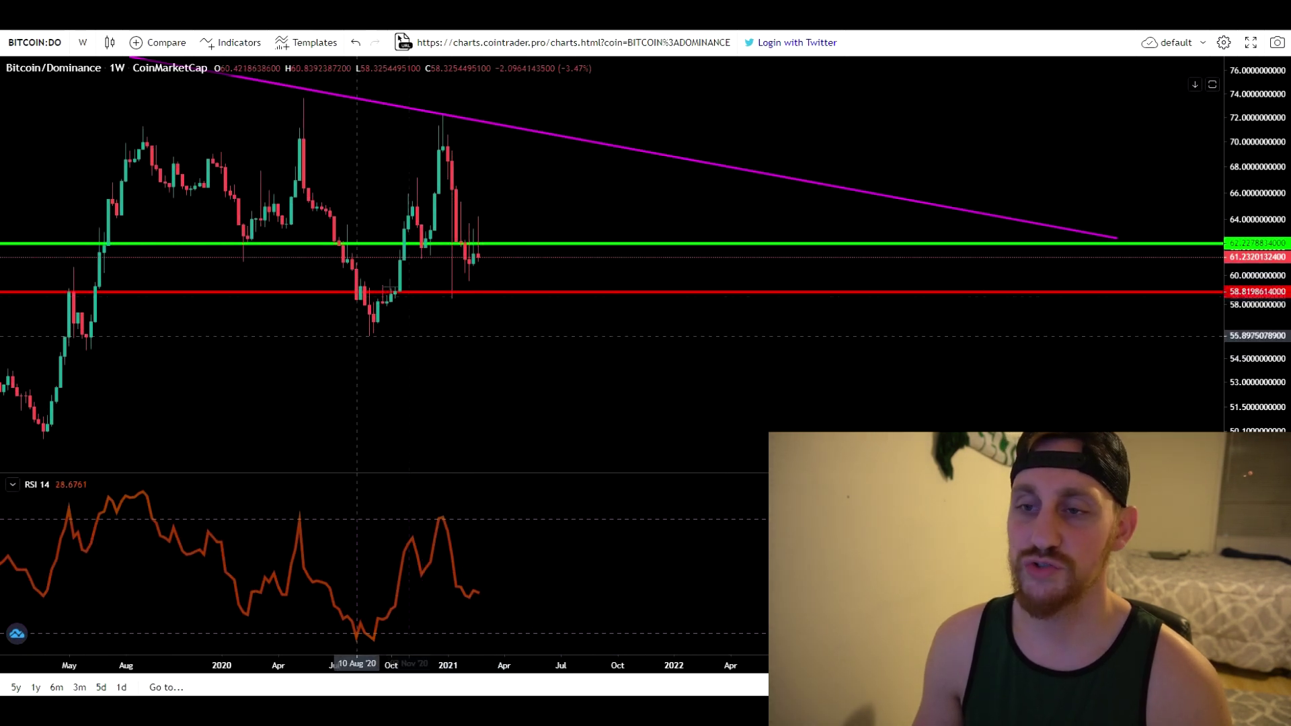
scroll(395, 336, "down", 2)
scroll(397, 333, "up", 3)
scroll(695, 176, "down", 4)
scroll(632, 247, "down", 1)
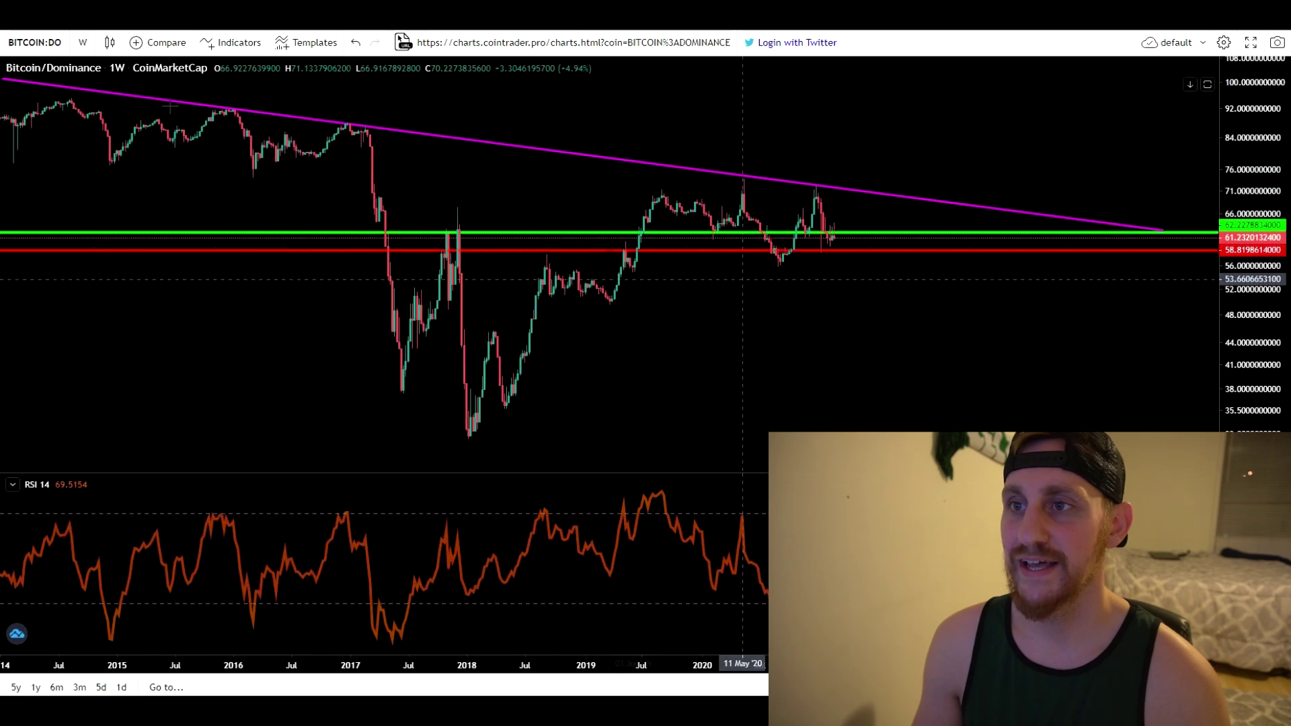
Draw a yellow ascending trendline on Bitcoin/Dominance from the early 2018 low along the 2020 low, ending just below the magenta line in 2021
left_click_drag(746, 298, 639, 309)
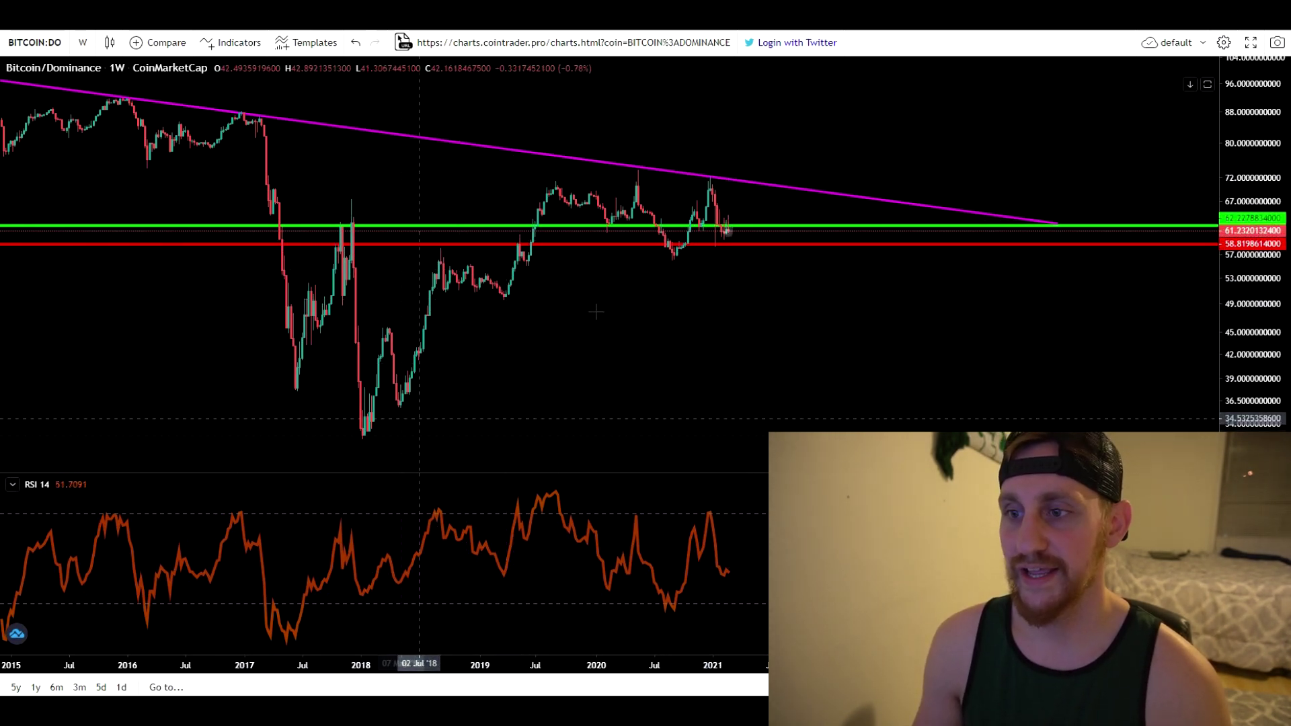
left_click(2, 98)
left_click(1, 70)
left_click(36, 75)
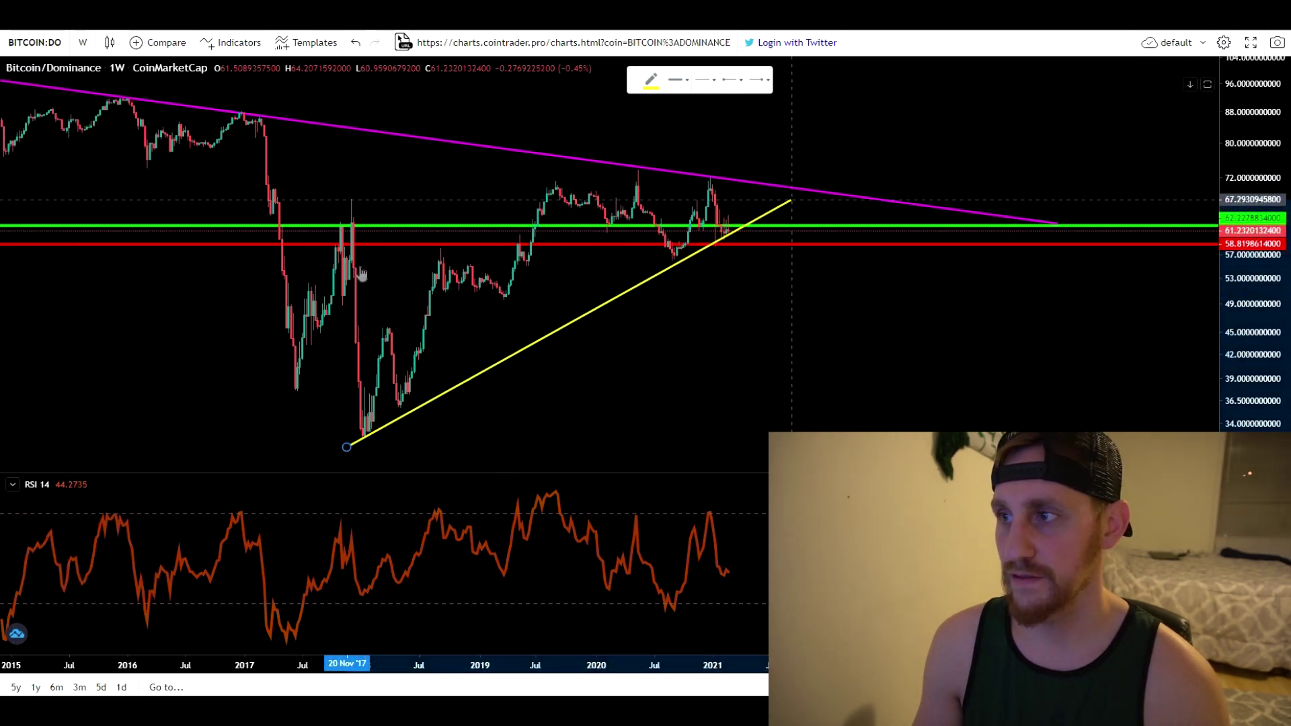
left_click(795, 199)
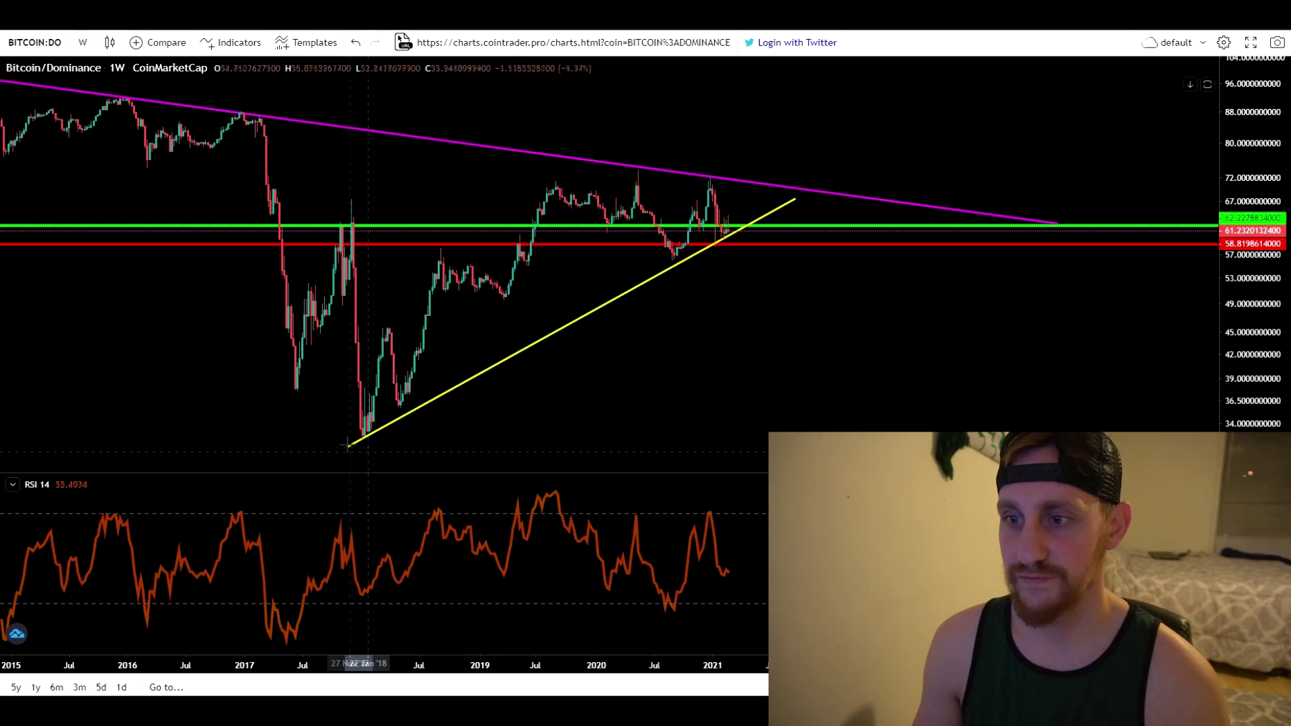
left_click_drag(347, 447, 343, 442)
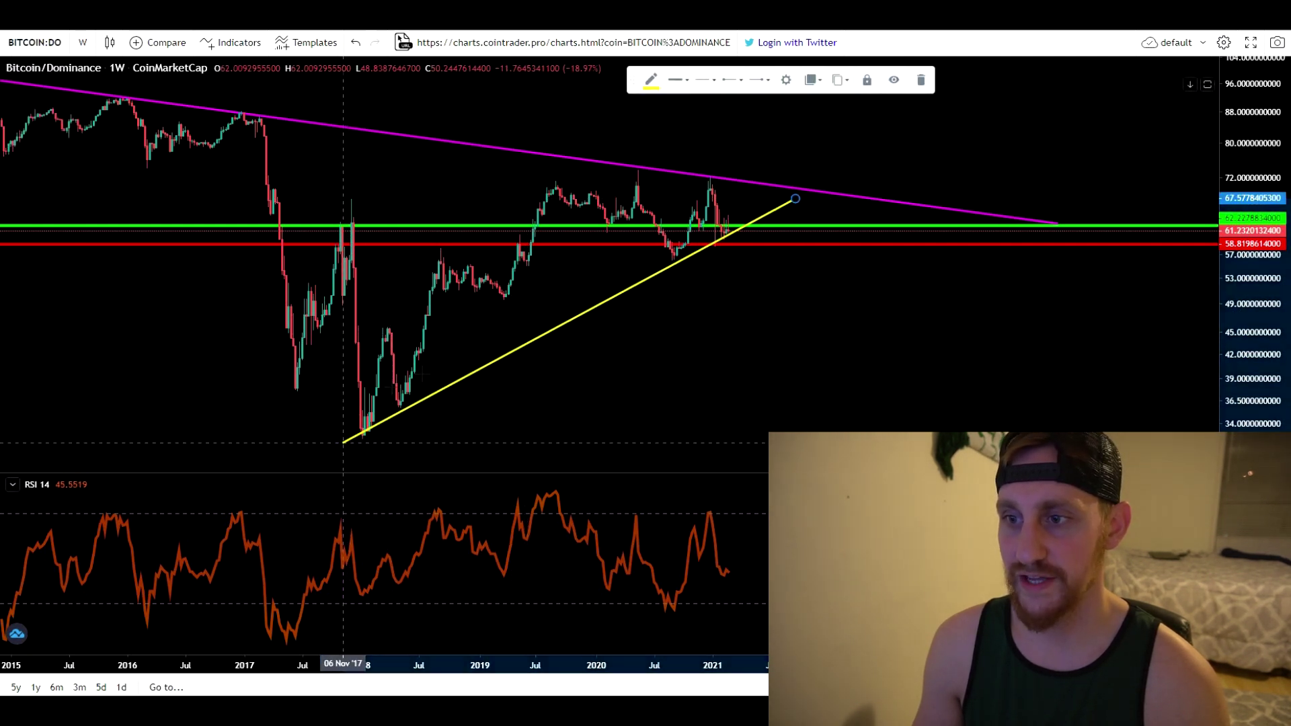
left_click(504, 378)
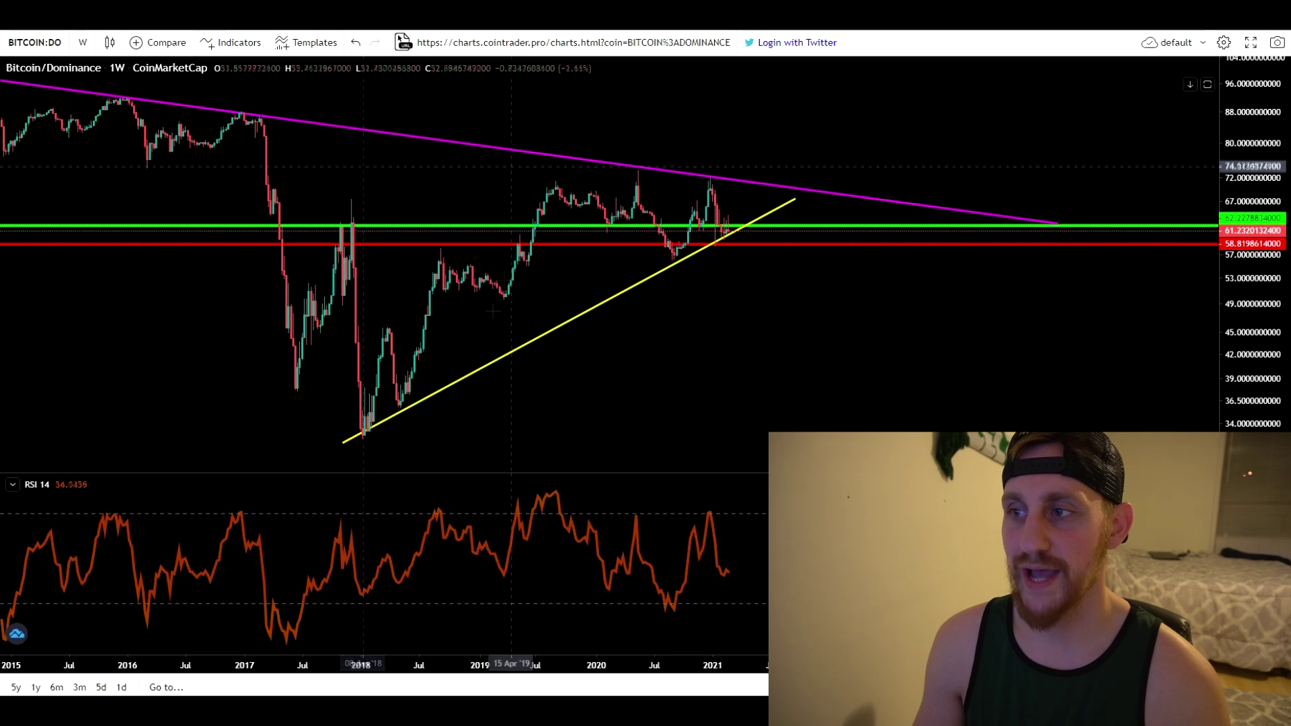
Fine-tune the upper end of the yellow trendline so it follows the 2020 and early 2021 lows
left_click_drag(520, 188, 306, 345)
scroll(307, 345, "up", 5)
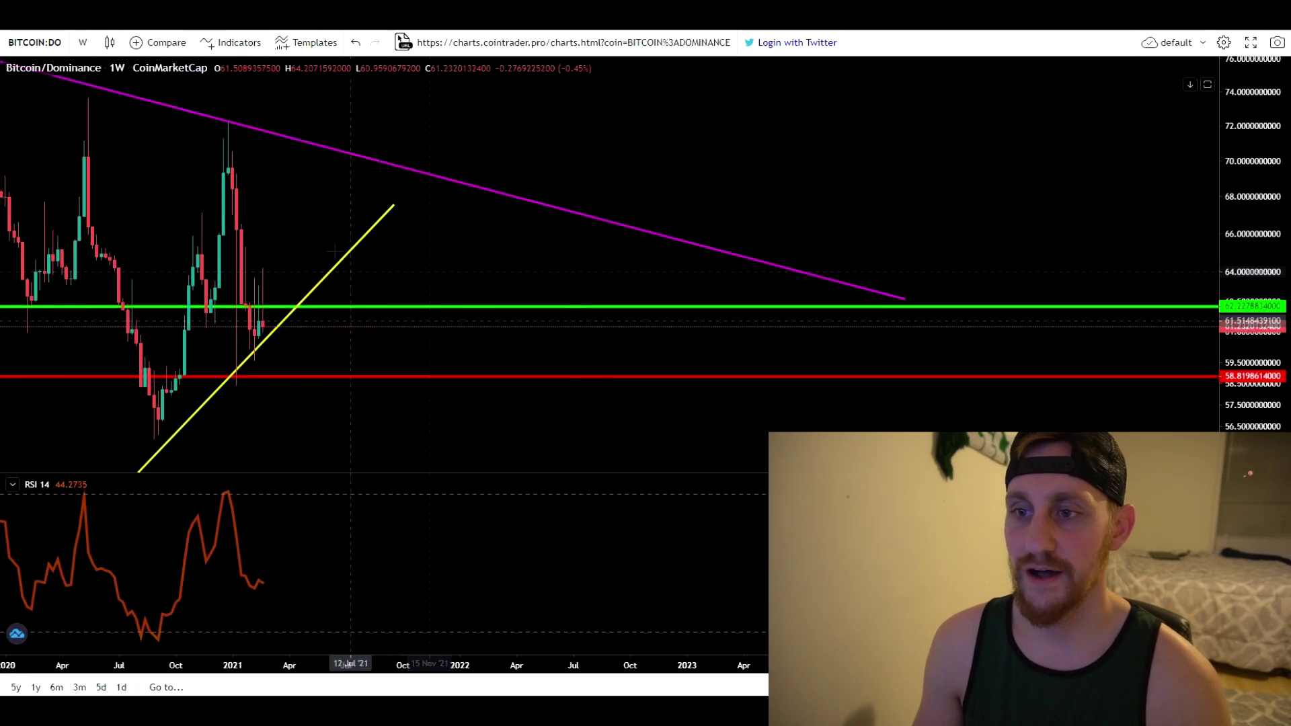
left_click(392, 205)
left_click(441, 311)
scroll(441, 311, "down", 5)
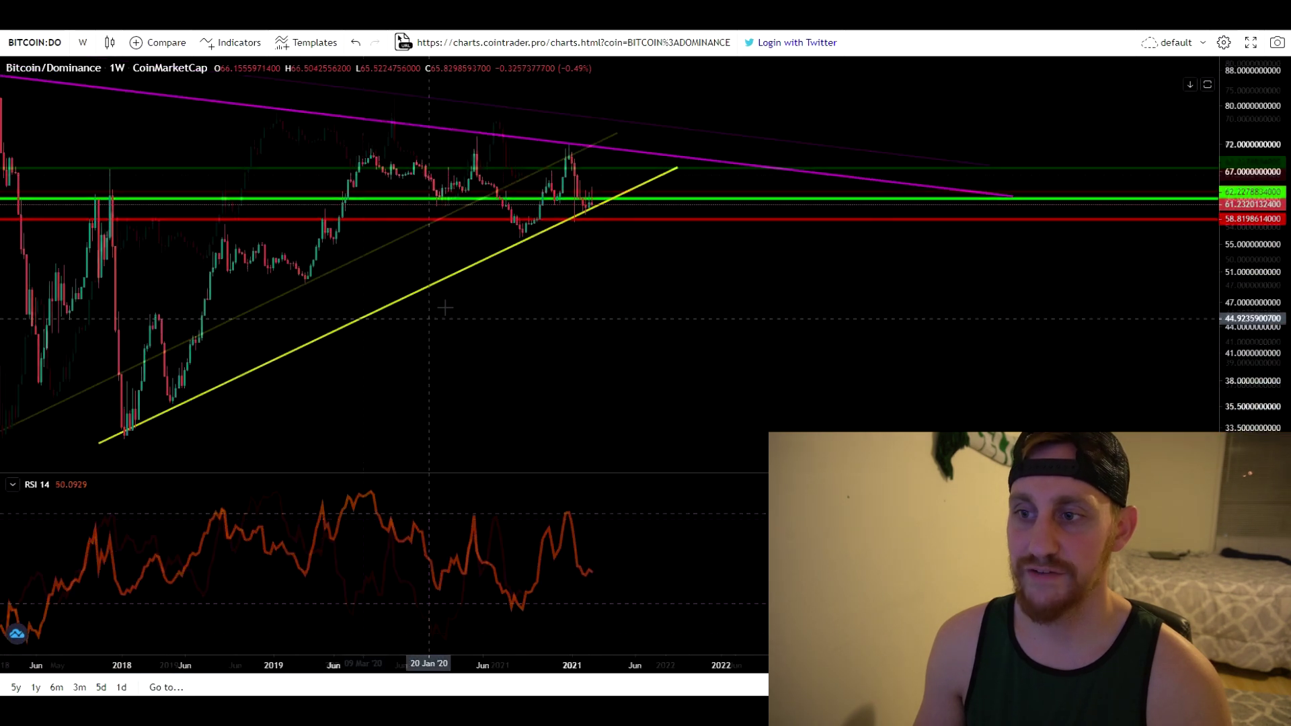
scroll(444, 308, "up", 4)
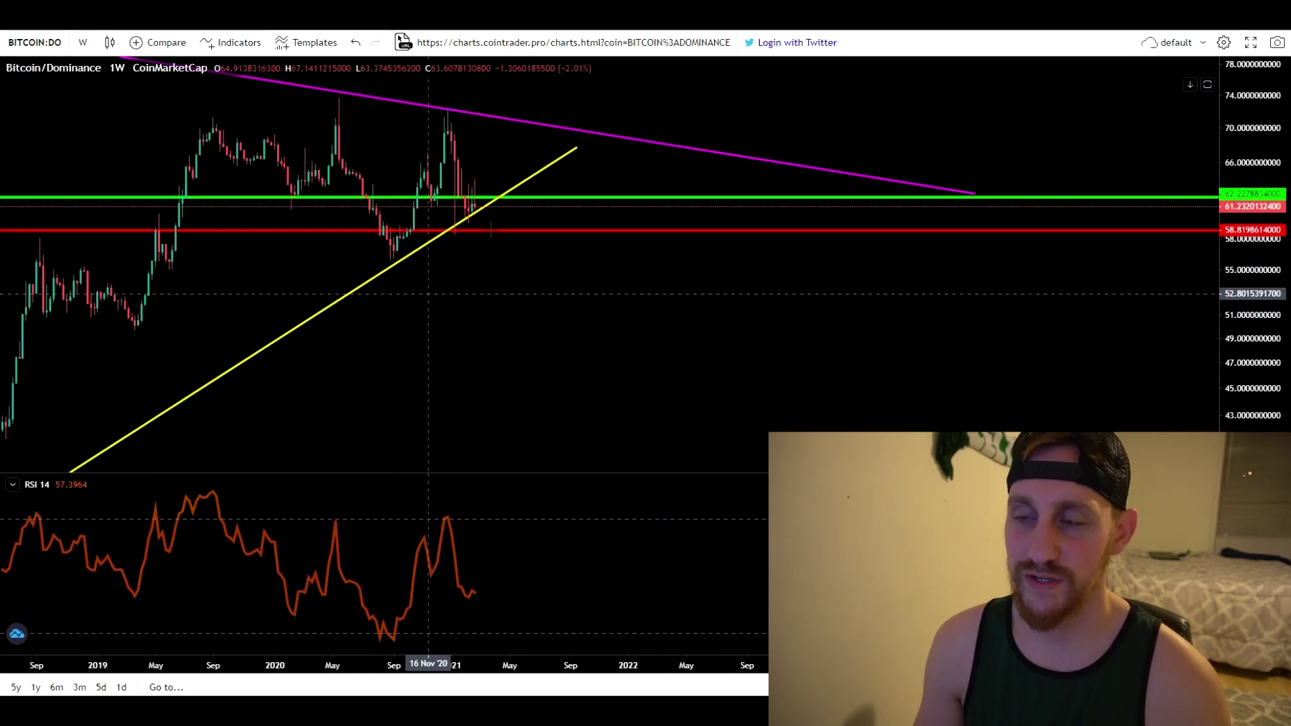
left_click_drag(576, 147, 570, 146)
left_click(311, 339)
scroll(404, 296, "up", 3)
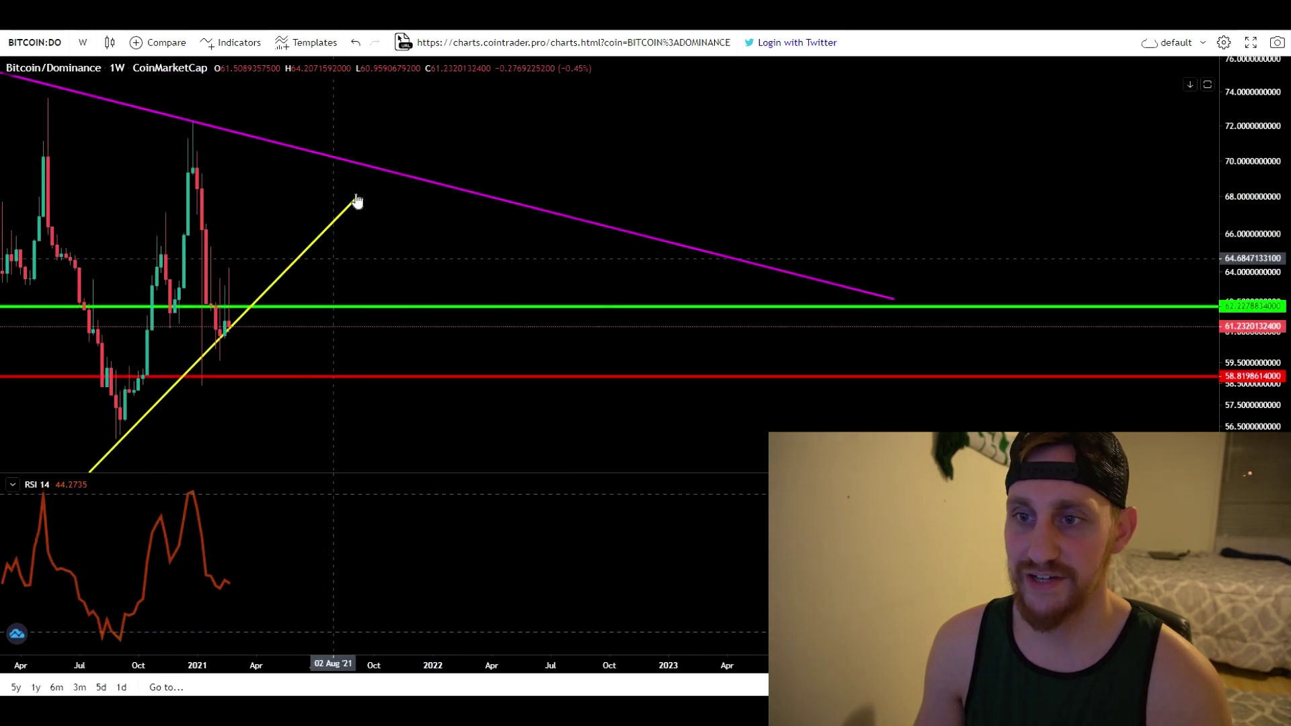
left_click_drag(357, 197, 360, 198)
left_click(290, 445)
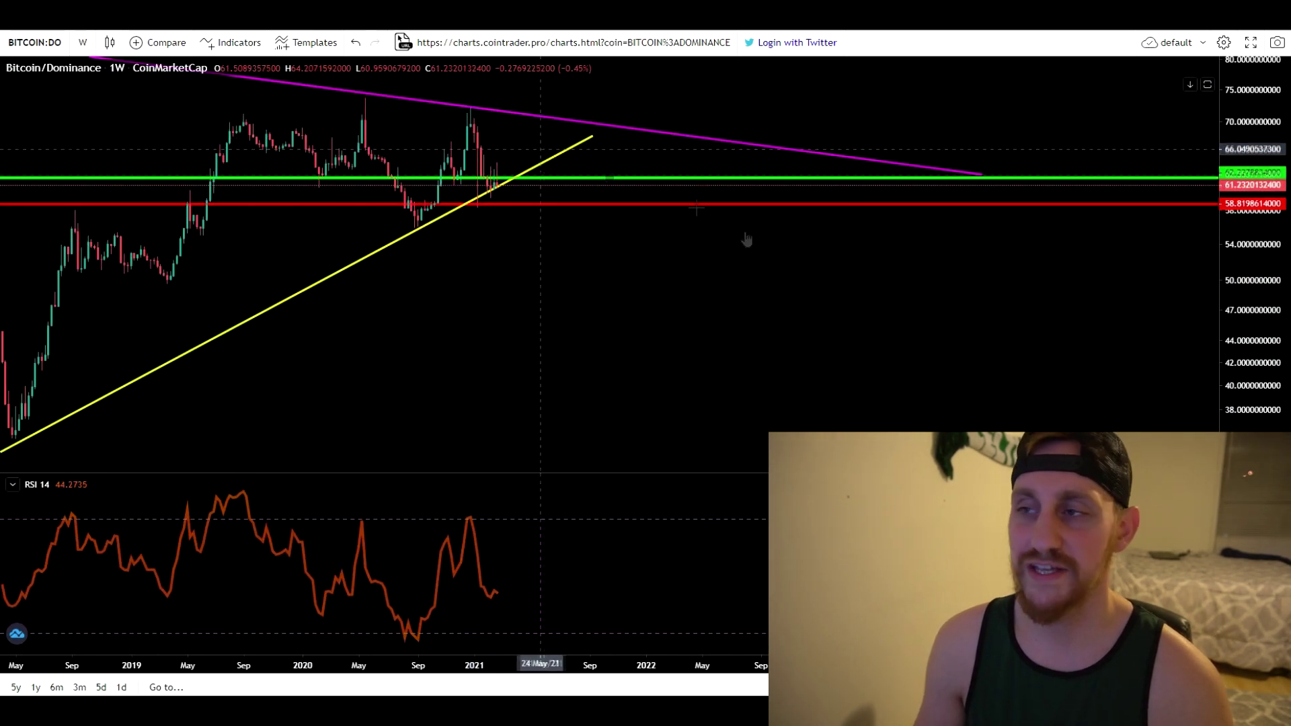
Sketch a red path zigzagging between the yellow and magenta trendlines and breaking upward past the magenta line
scroll(745, 240, "down", 3)
scroll(764, 178, "up", 1)
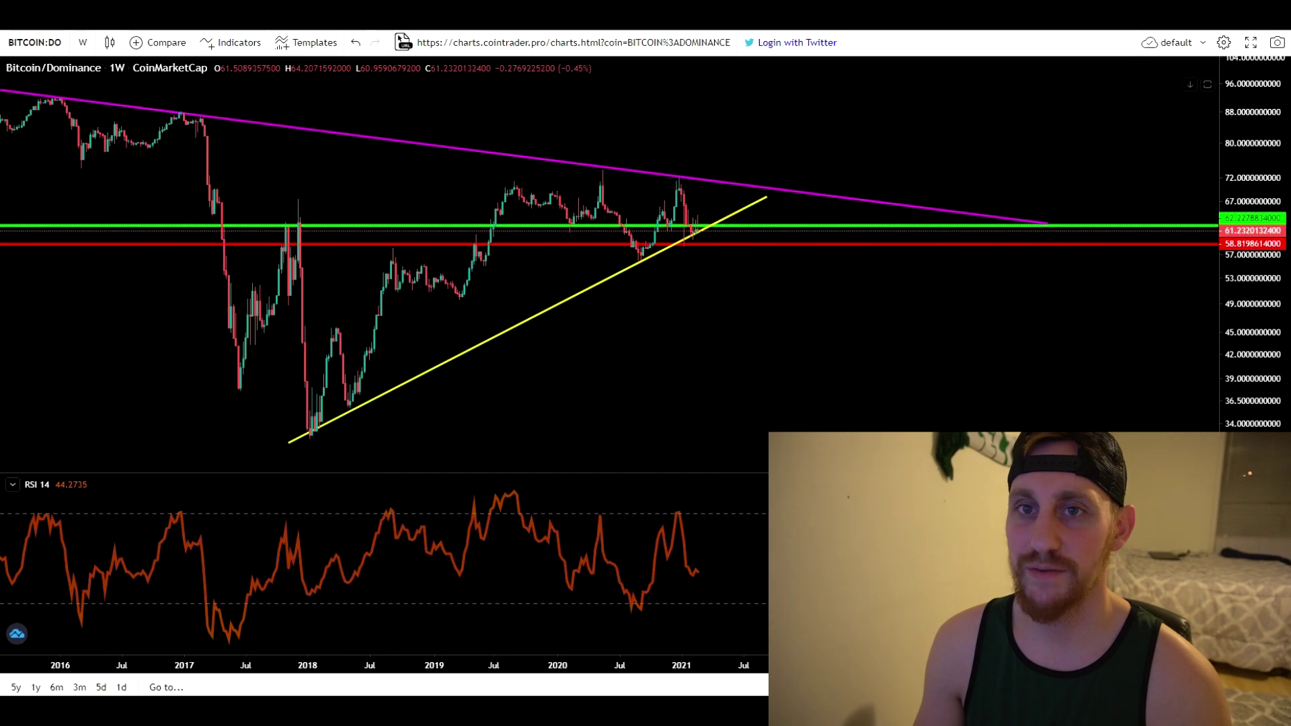
left_click_drag(698, 226, 715, 178)
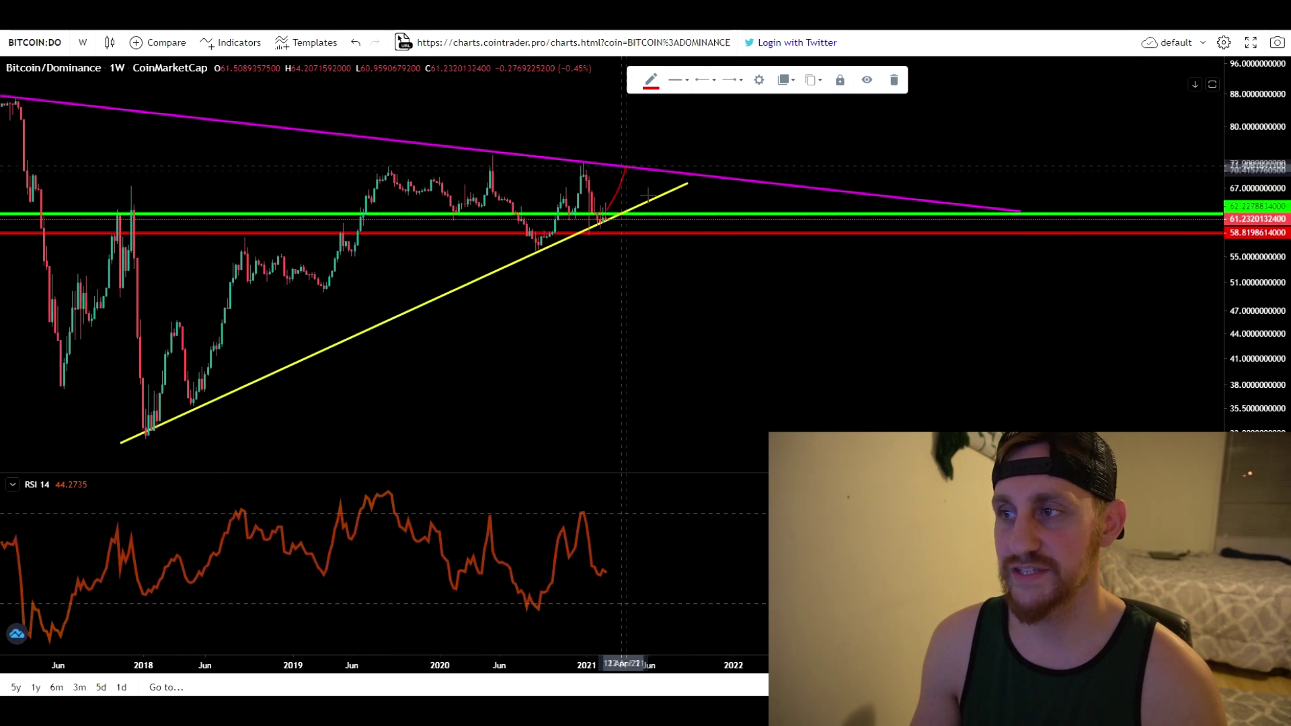
left_click_drag(651, 196, 696, 128)
left_click(652, 320)
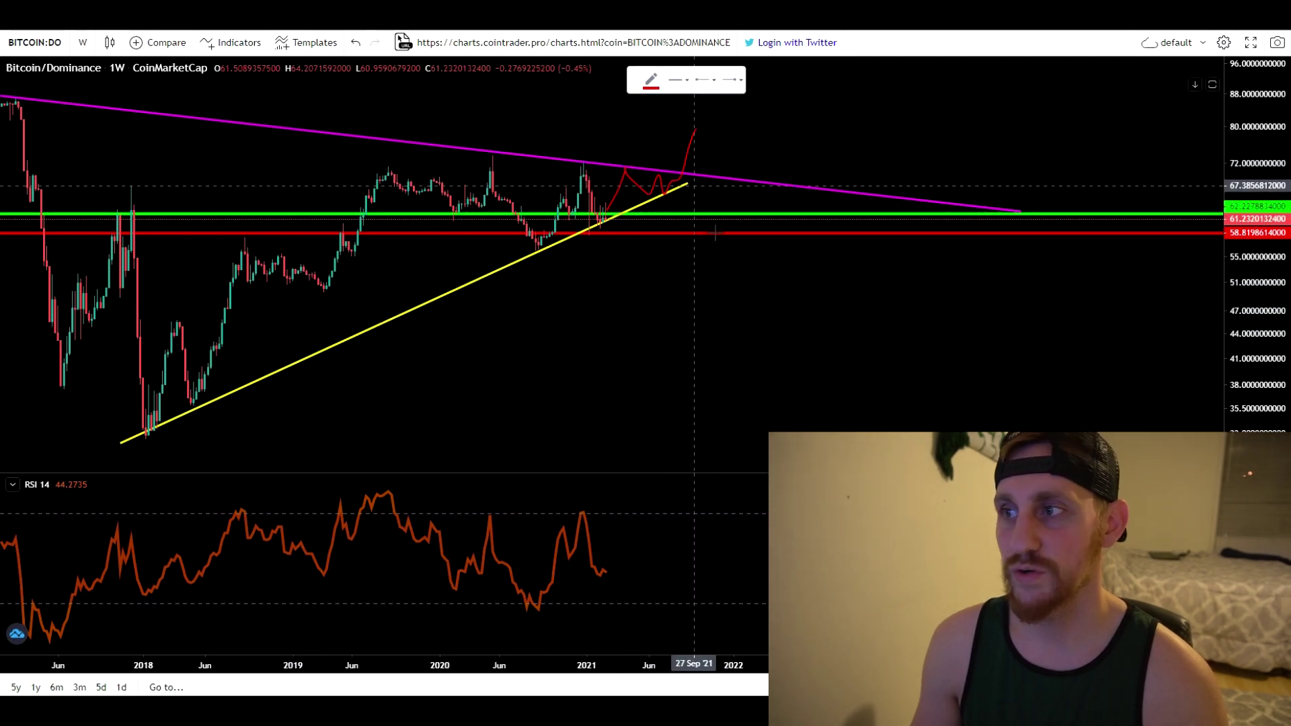
Sketch an alternative red path falling from the wedge's apex through the yellow trendline to below the red horizontal level
left_click_drag(678, 179, 711, 243)
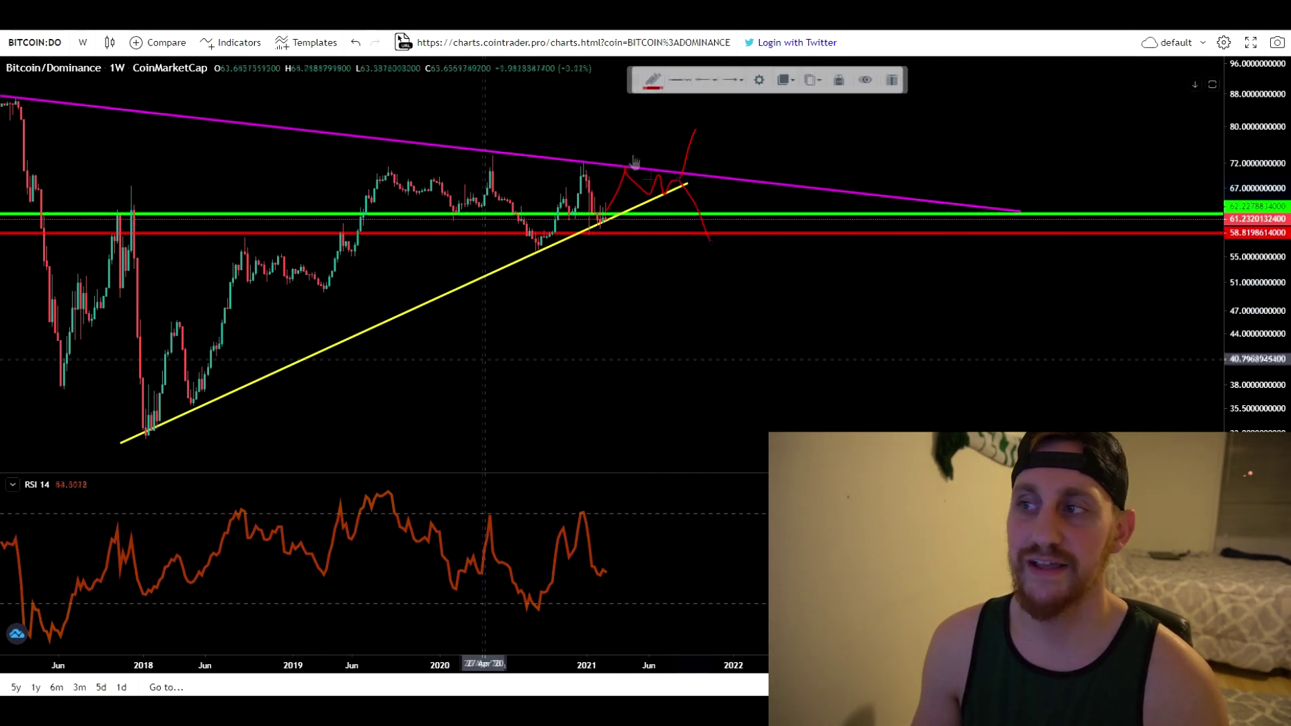
scroll(650, 180, "down", 2)
scroll(650, 180, "up", 1)
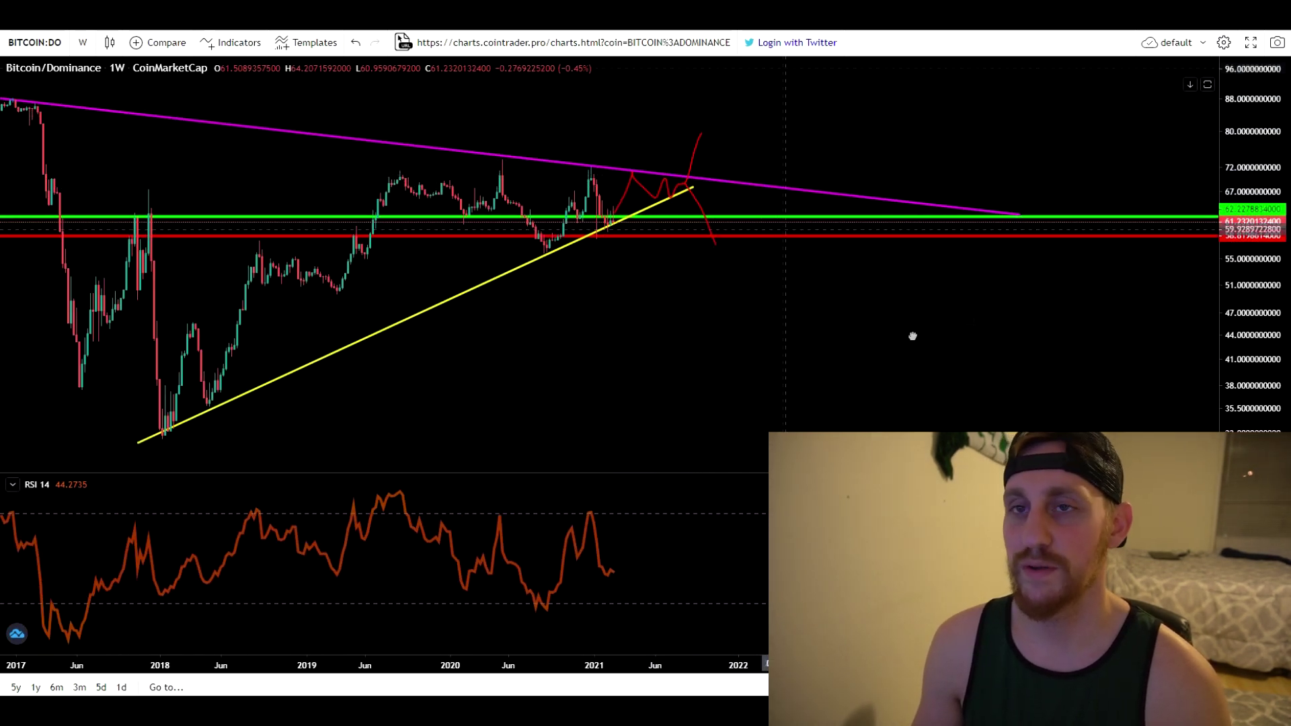
scroll(789, 352, "down", 3)
left_click_drag(866, 340, 768, 347)
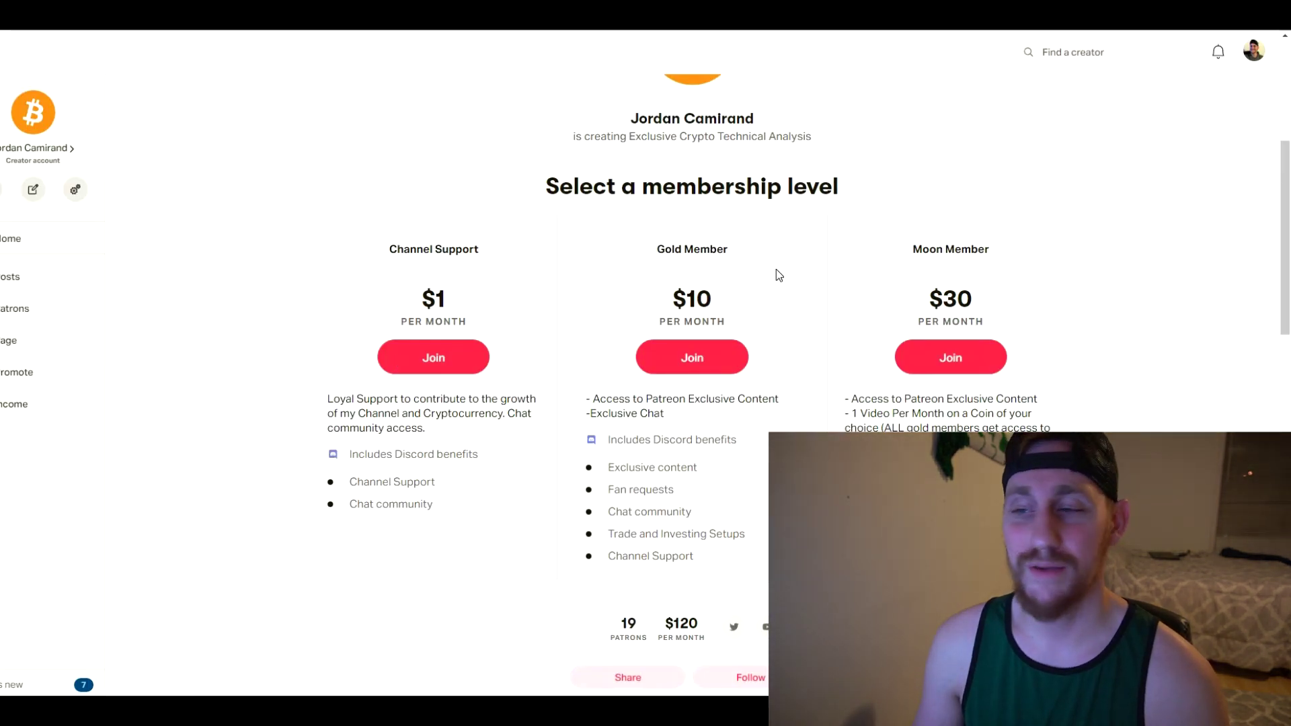
Review the Patreon page's patron count and the membership tiers' benefits, and return to the 4-hour Algorand/Dollar chart
scroll(776, 272, "down", 1)
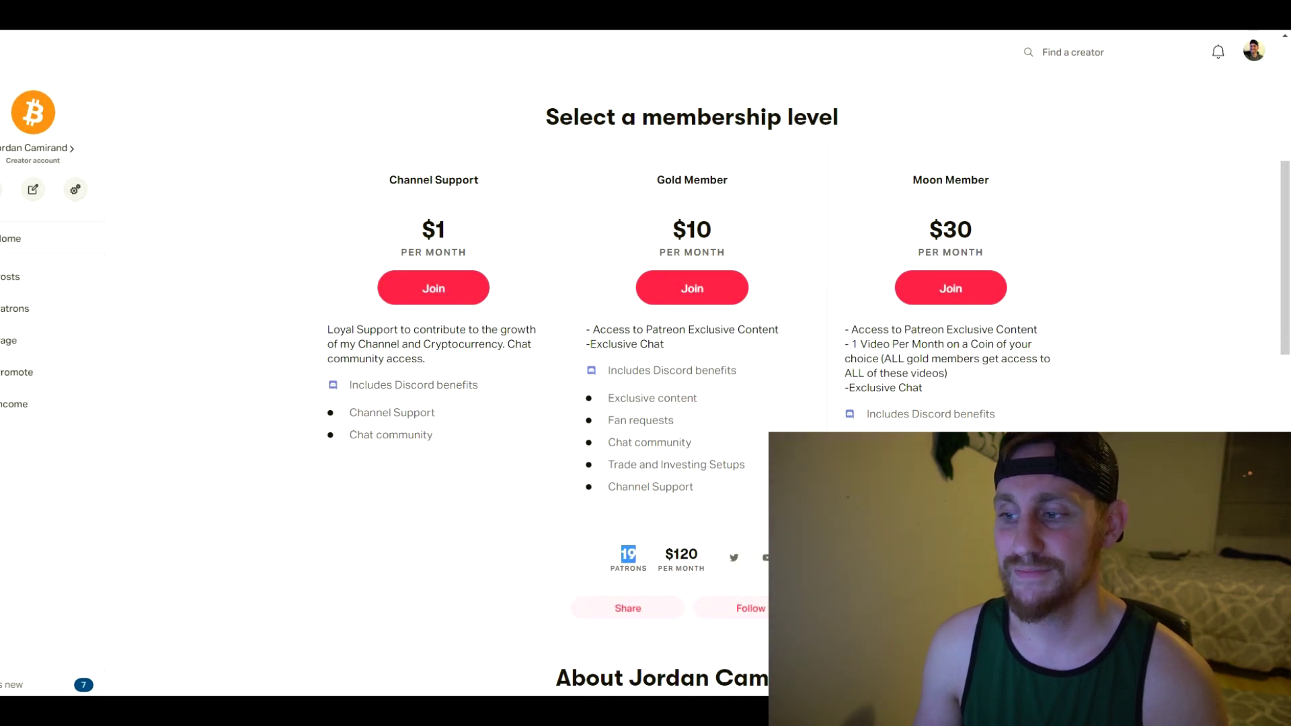
left_click(631, 554)
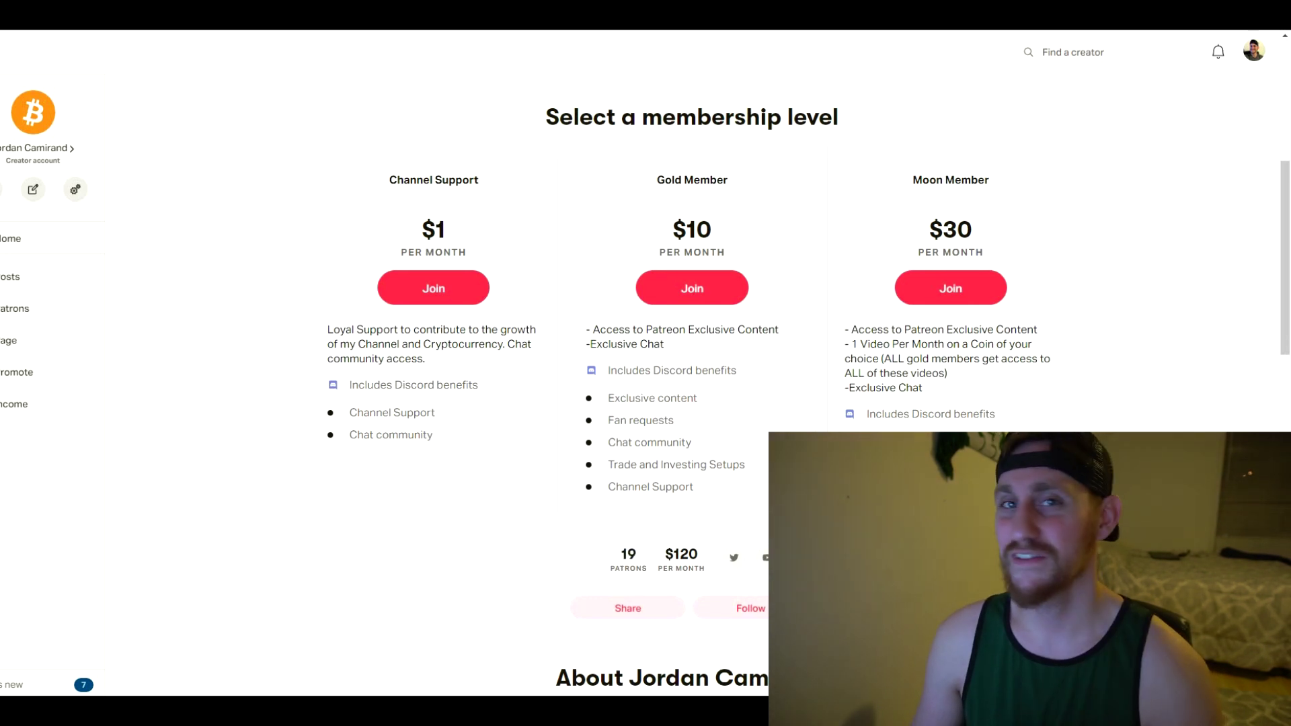
double_click(629, 554)
left_click(628, 554)
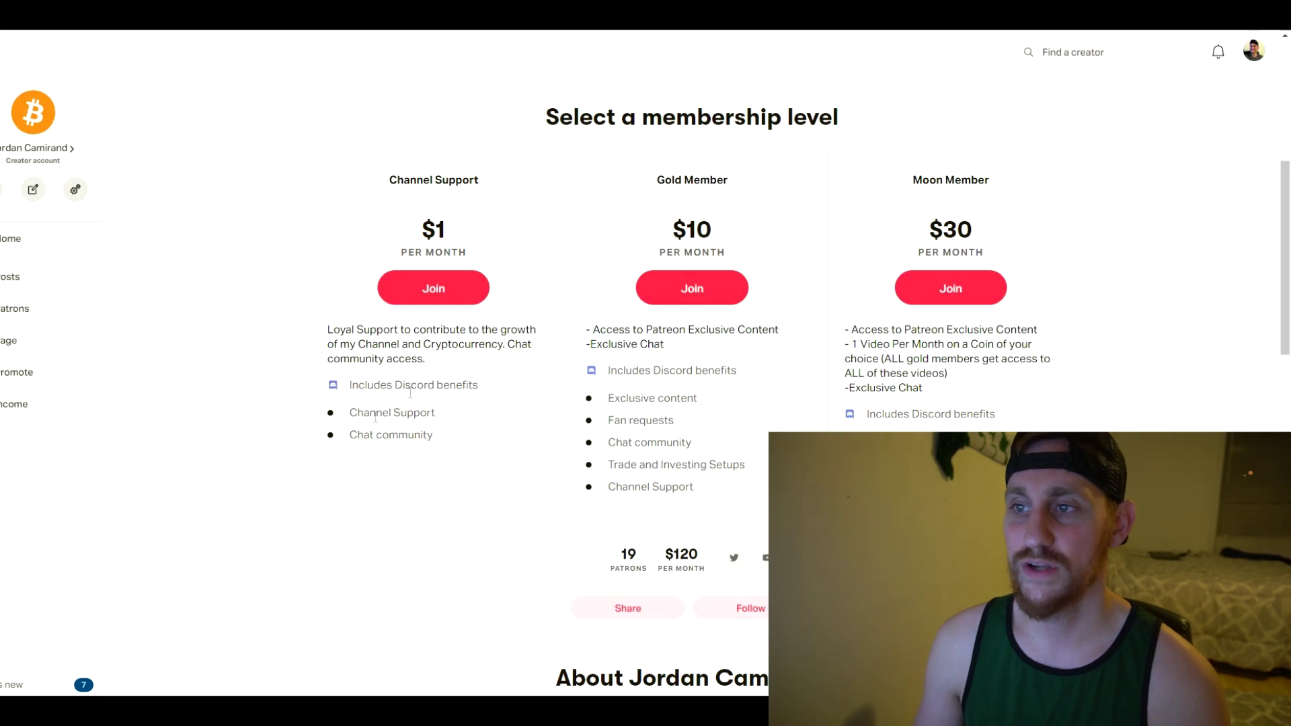
left_click_drag(349, 386, 474, 385)
left_click(505, 225)
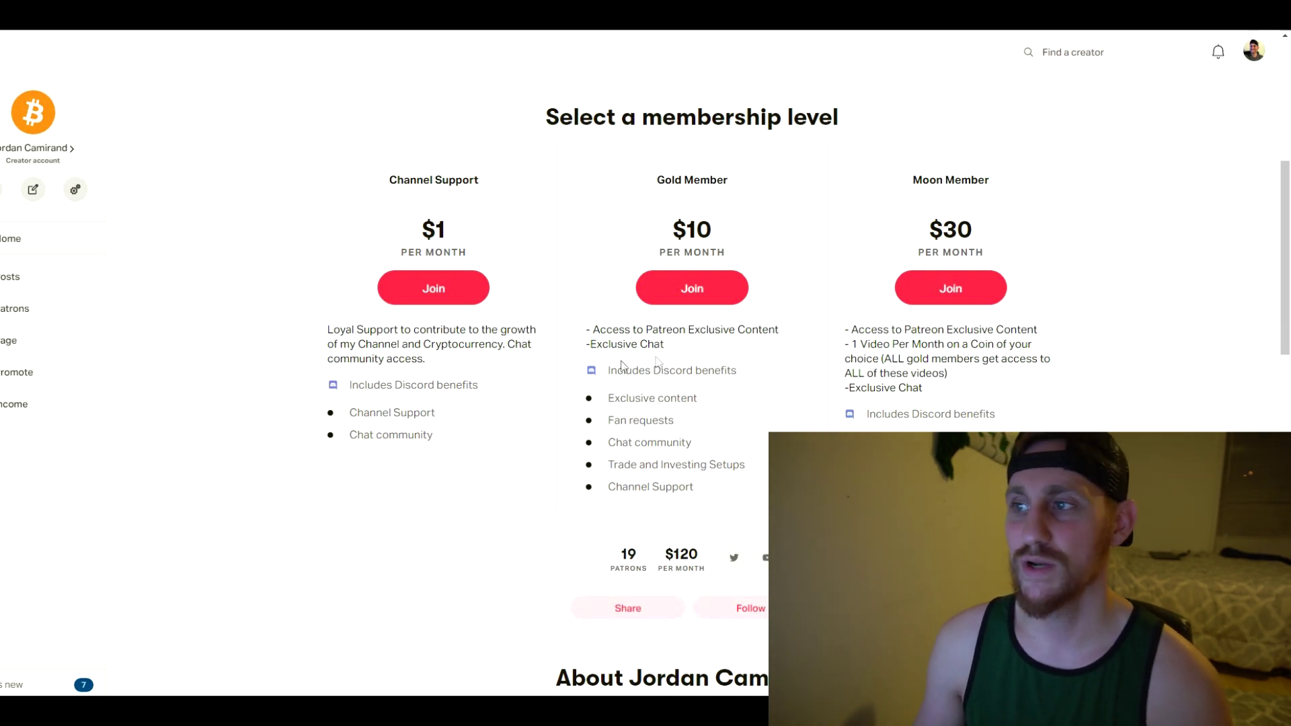
left_click_drag(593, 330, 653, 330)
left_click(728, 335)
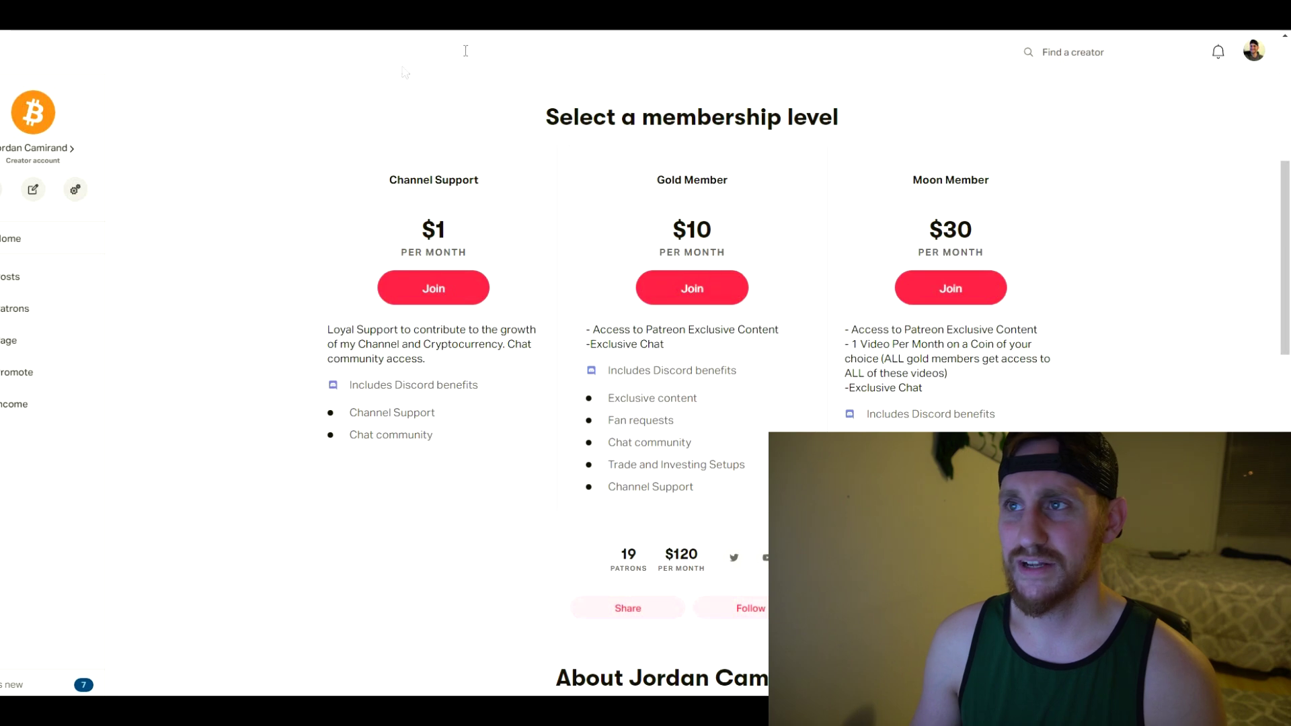
key("ctrl+Tab")
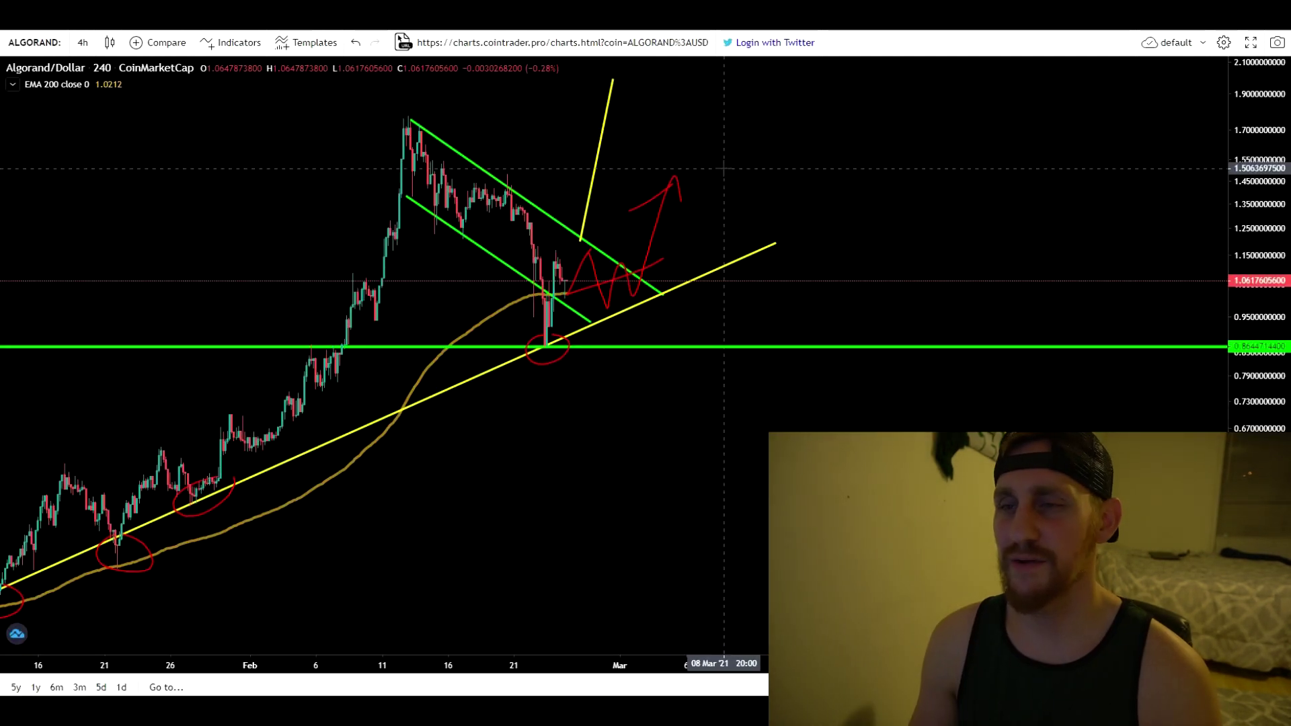